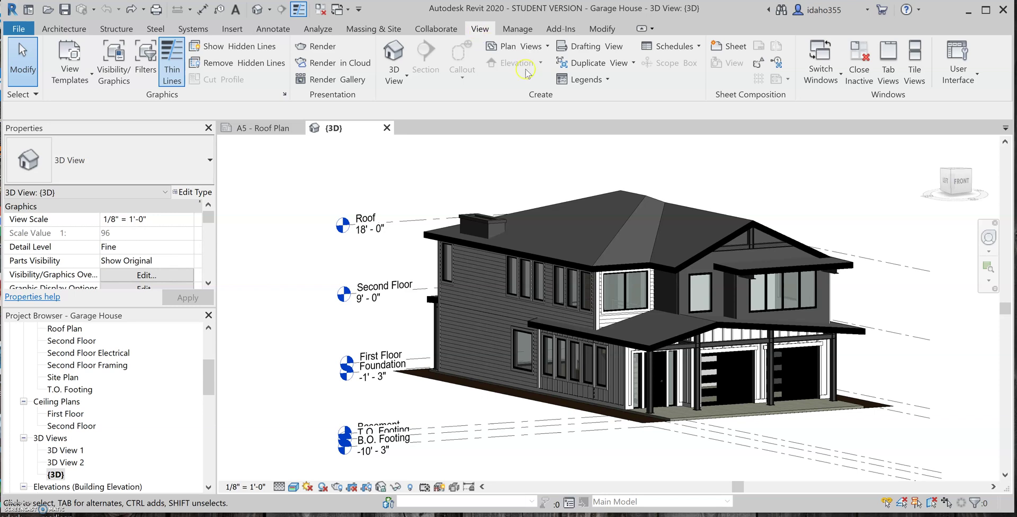
Start a new material takeoff using the <Multi-Category> category.
left_click(697, 46)
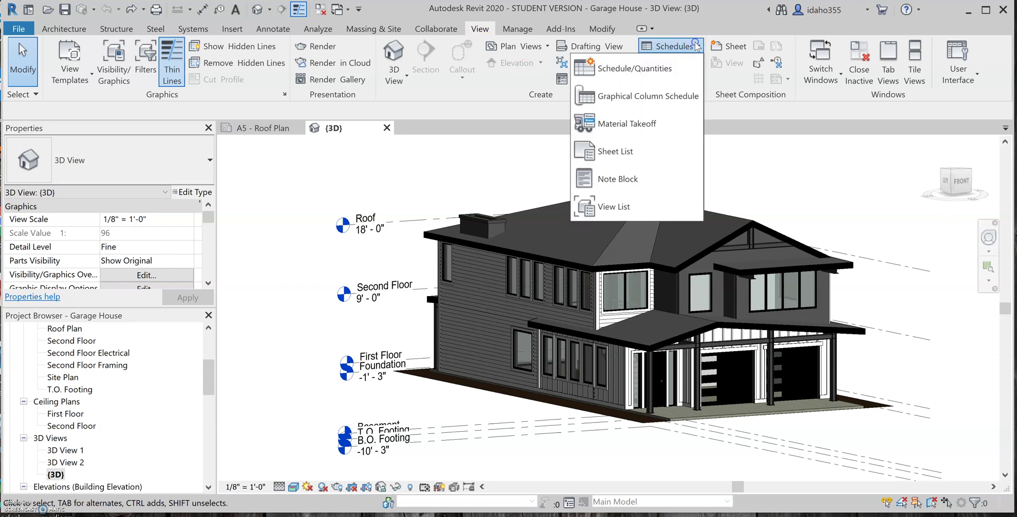
left_click(626, 122)
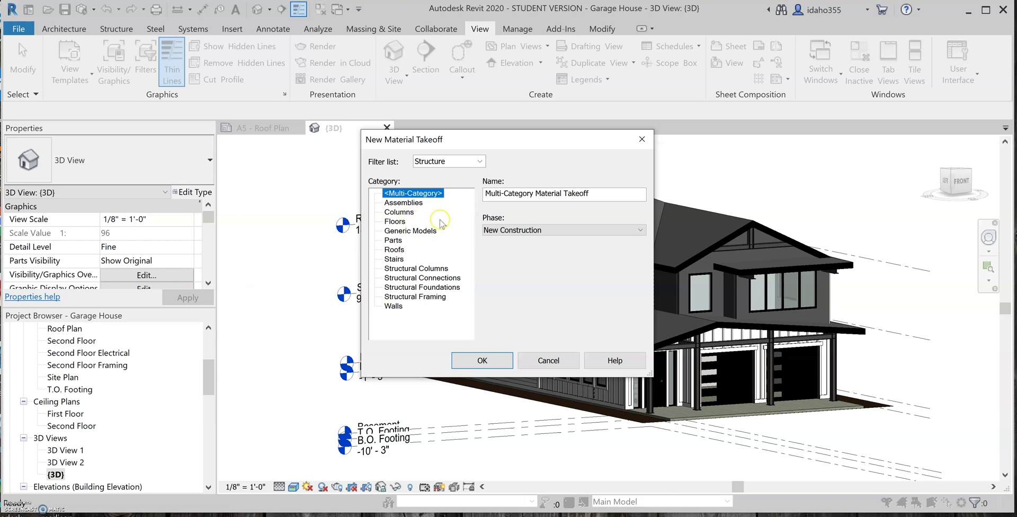
left_click(404, 212)
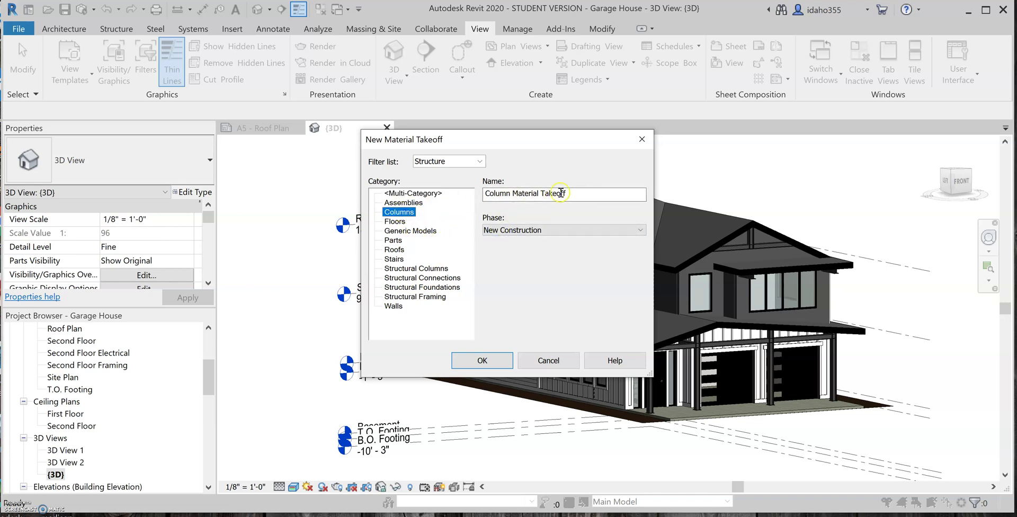
left_click(414, 194)
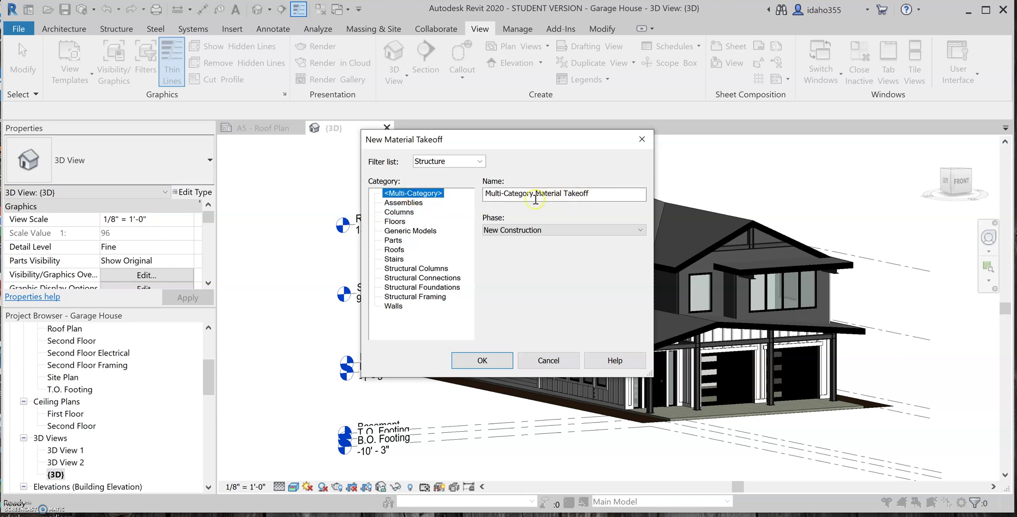
Name the material takeoff "Multi Element Material Garage House".
left_click(596, 195)
left_click_drag(596, 196, 455, 200)
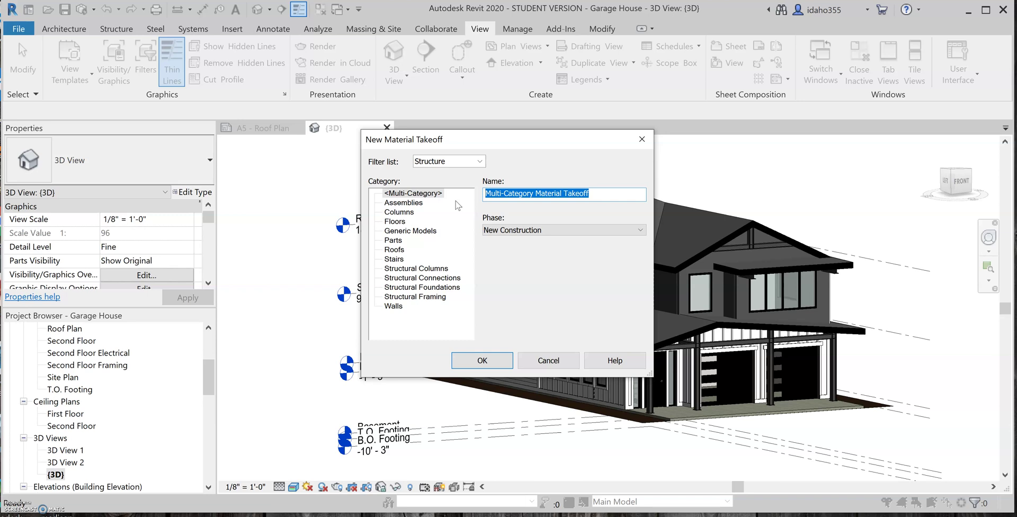
type("M")
key("BackSpace")
type("mU")
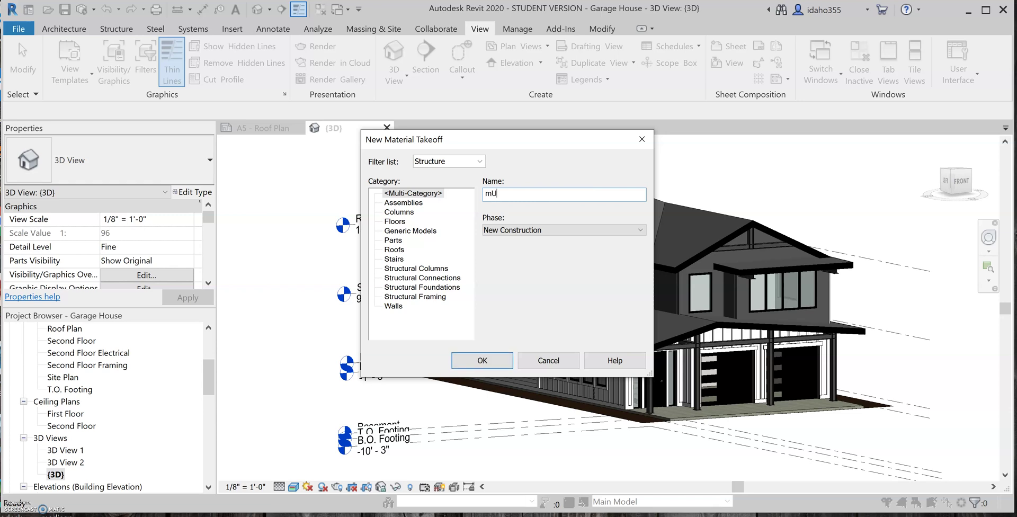
key("BackSpace")
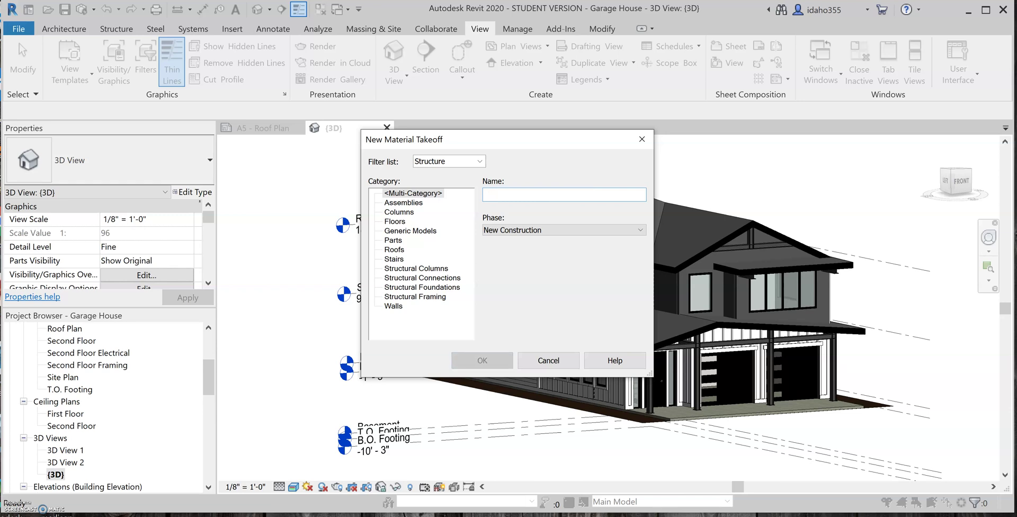
type("Multi element Material Garage H")
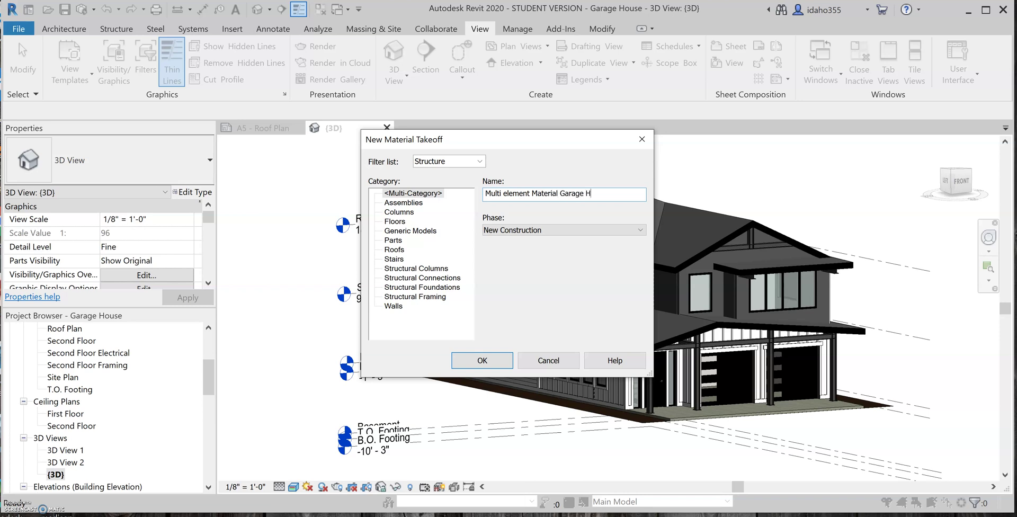
type("ouse")
left_click(507, 194)
key("BackSpace")
type("E")
Set the takeoff's phase to New Construction and create the material takeoff.
left_click(535, 230)
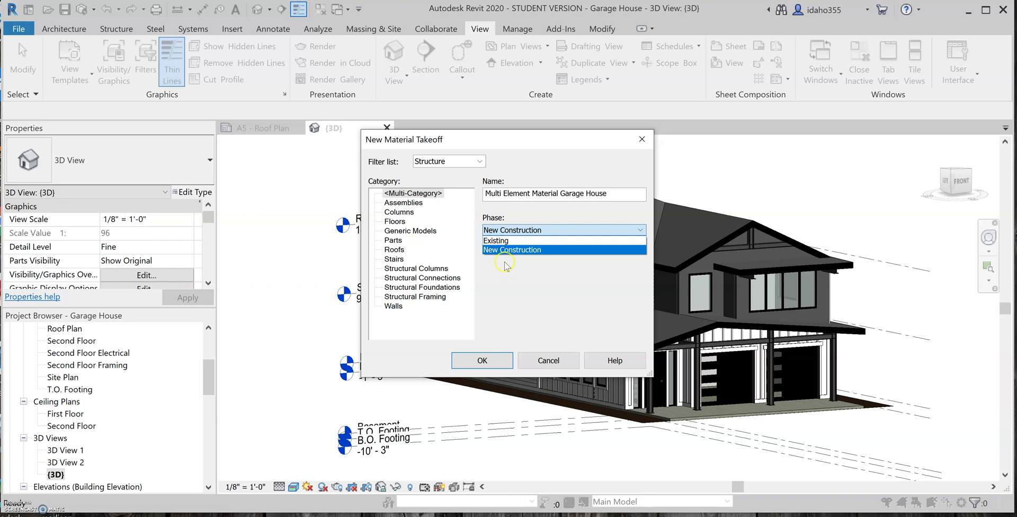
left_click(504, 241)
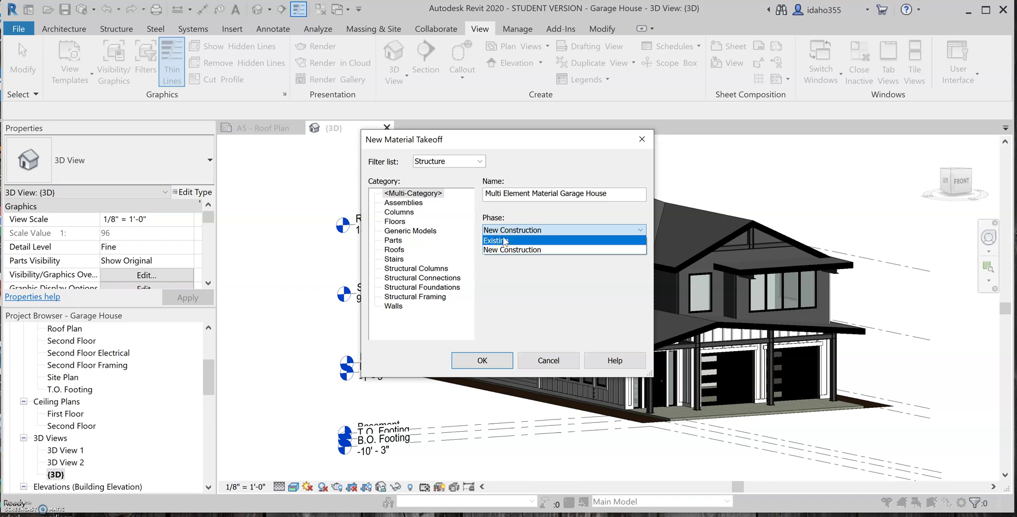
left_click(485, 338)
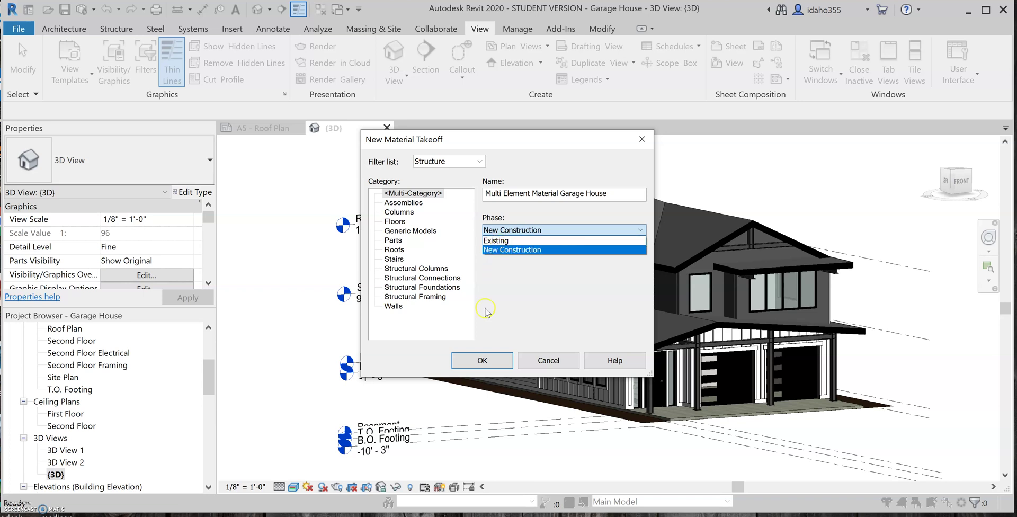
left_click(513, 249)
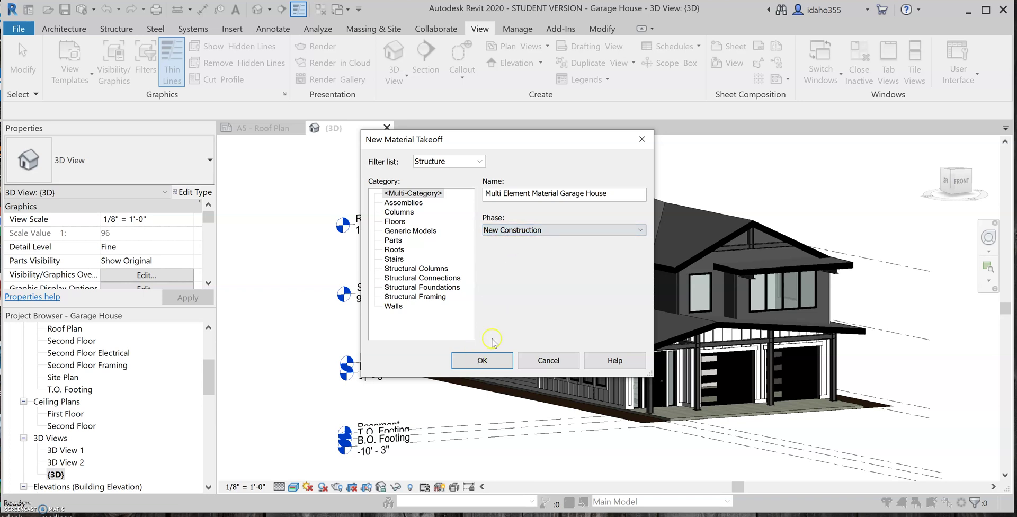
left_click(461, 358)
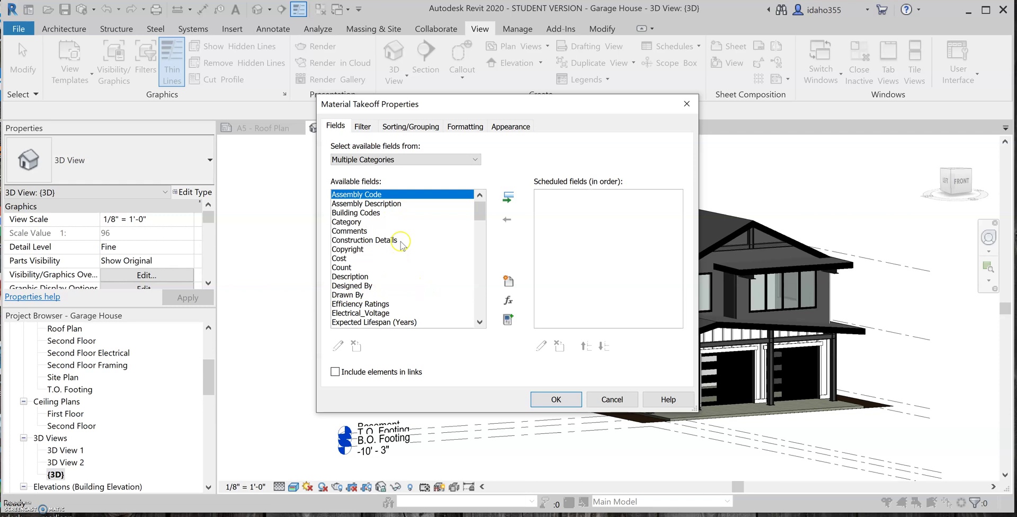
Add the Family and Type, Finish and Jamb fields to the takeoff's scheduled fields.
scroll(401, 242, "down", 2)
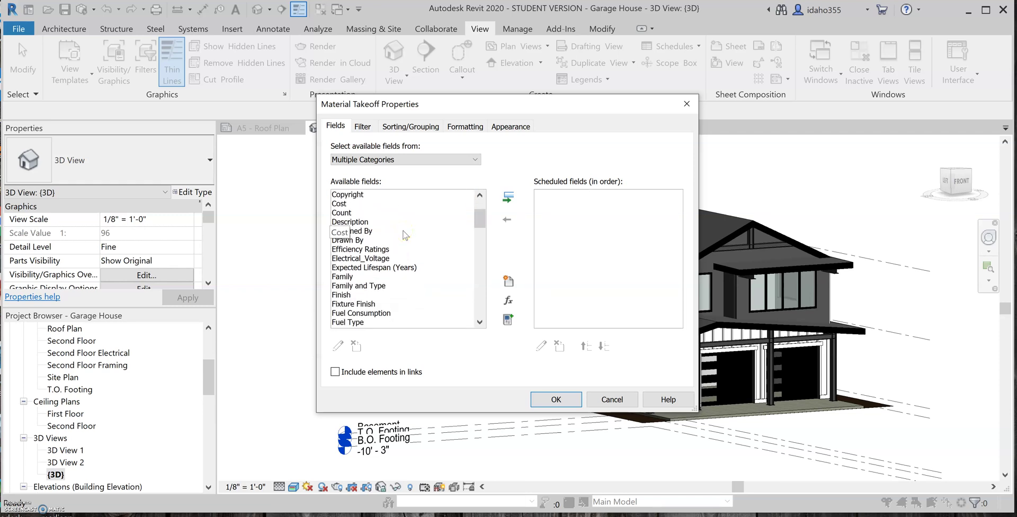
left_click(364, 284)
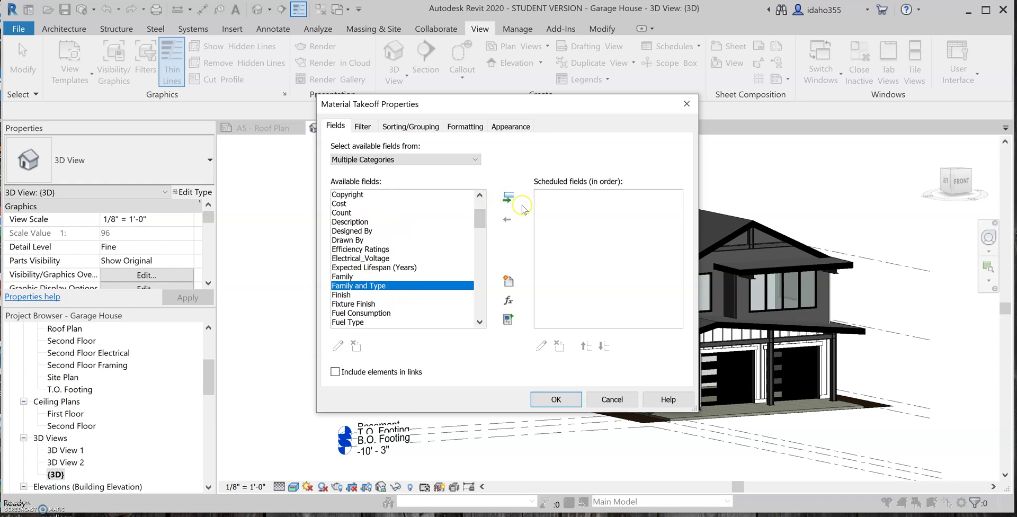
left_click(507, 198)
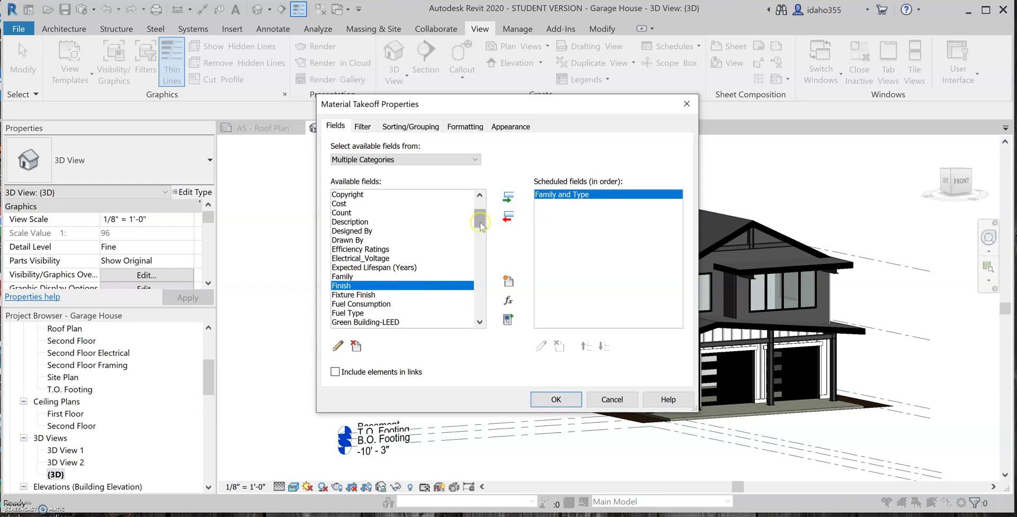
left_click(508, 197)
scroll(388, 286, "down", 1)
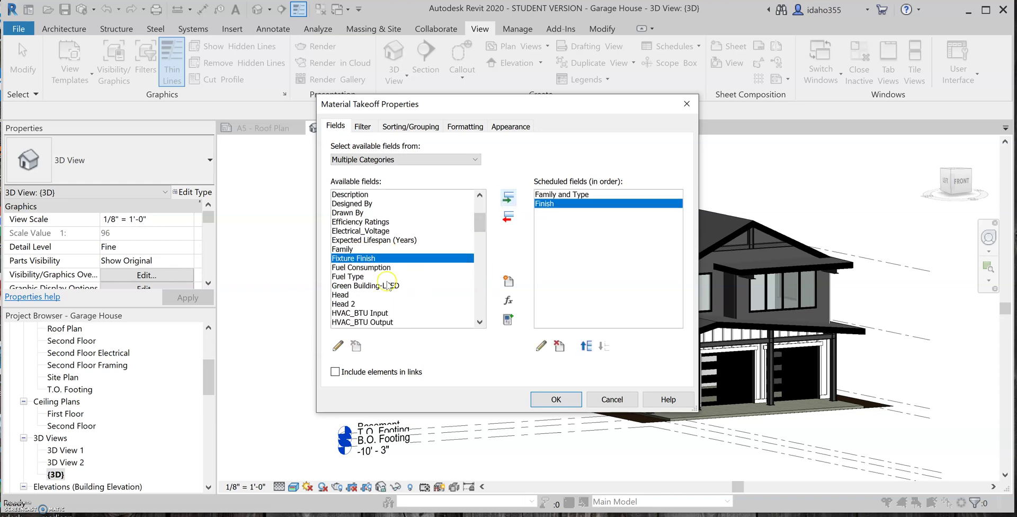
scroll(392, 289, "down", 4)
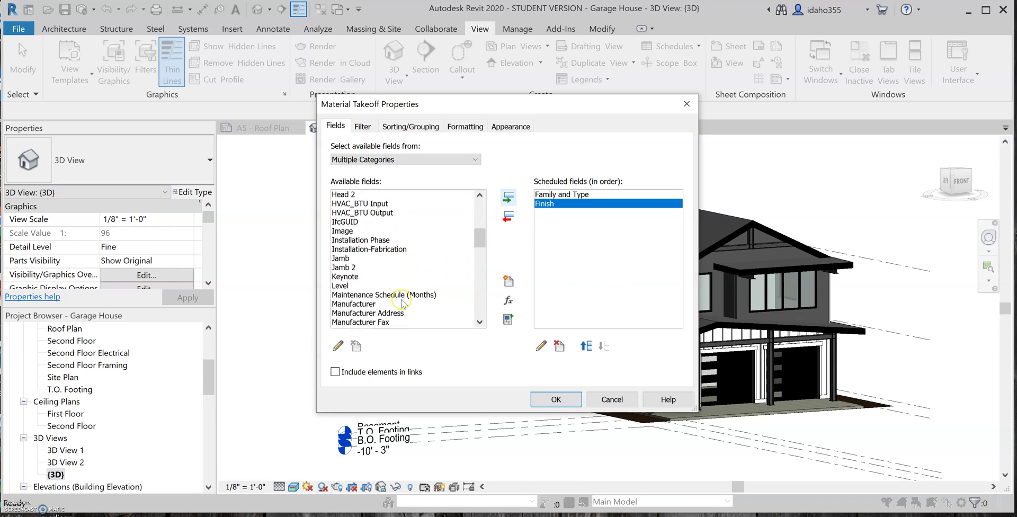
left_click(395, 261)
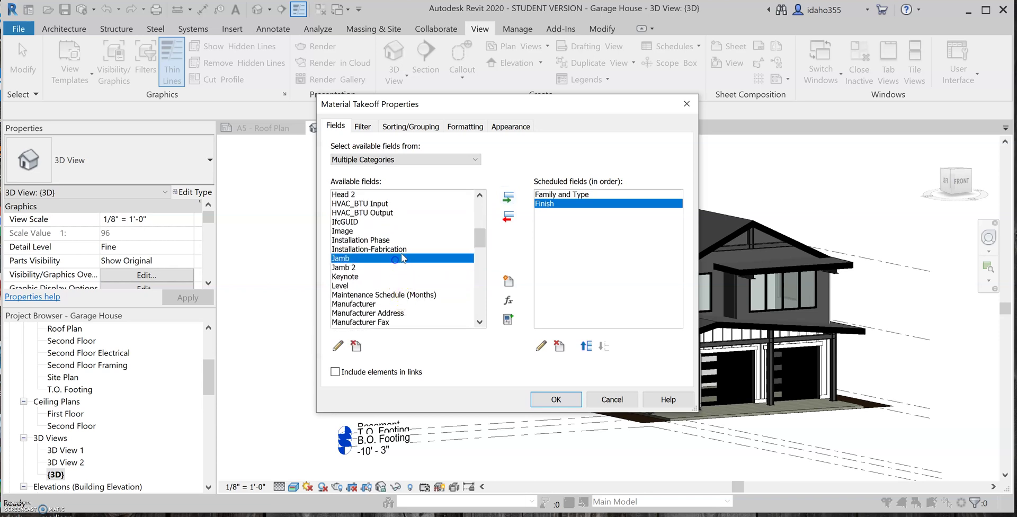
left_click(508, 198)
Add the Material and Material: Area fields to the takeoff's scheduled fields.
scroll(382, 262, "down", 1)
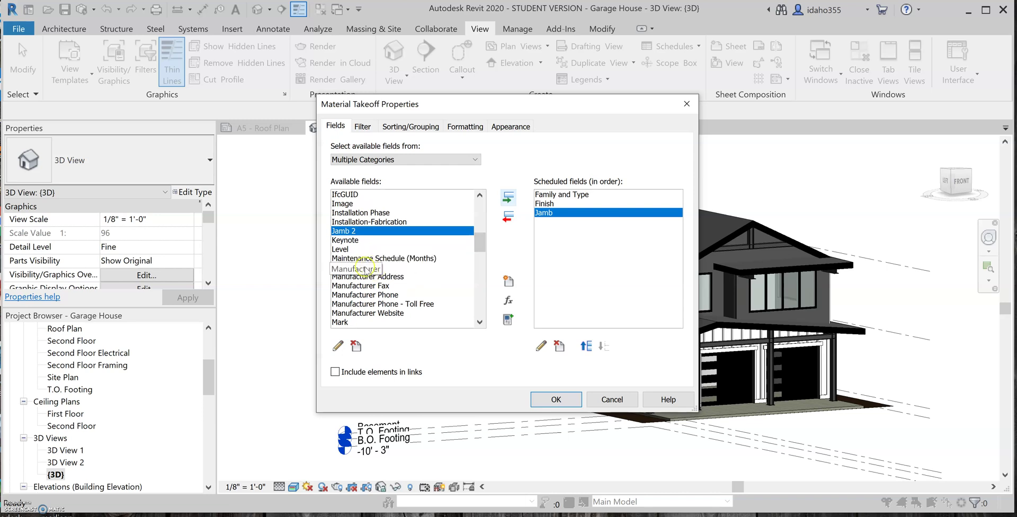
scroll(372, 269, "down", 3)
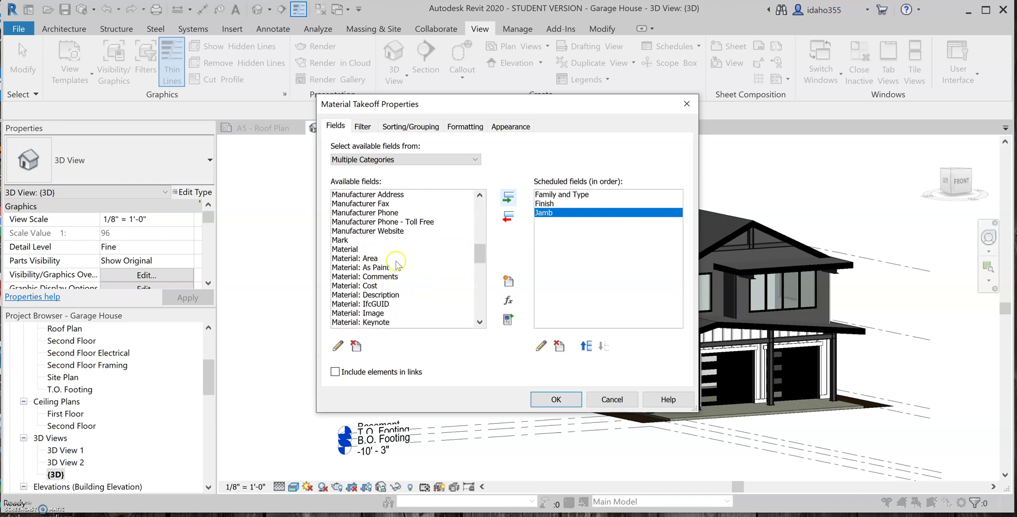
left_click(351, 249)
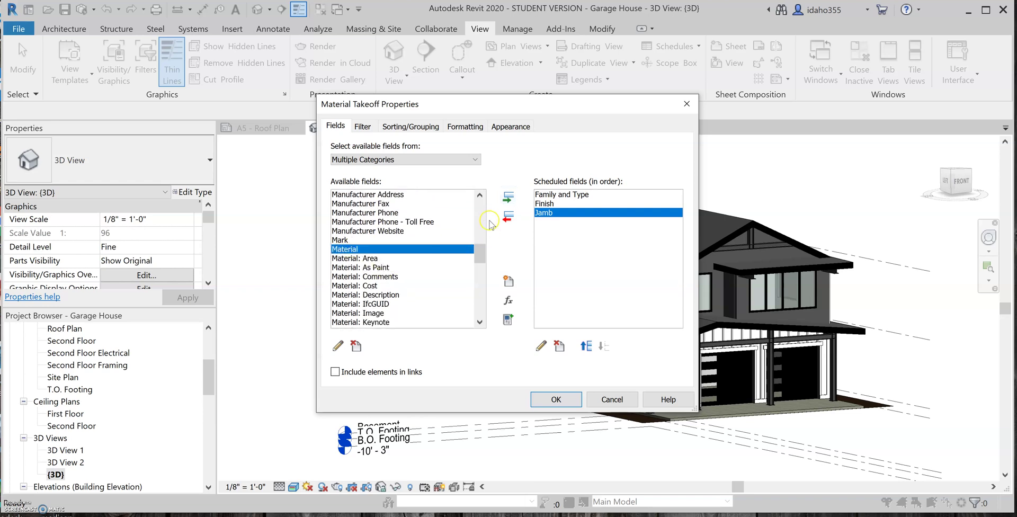
left_click(506, 198)
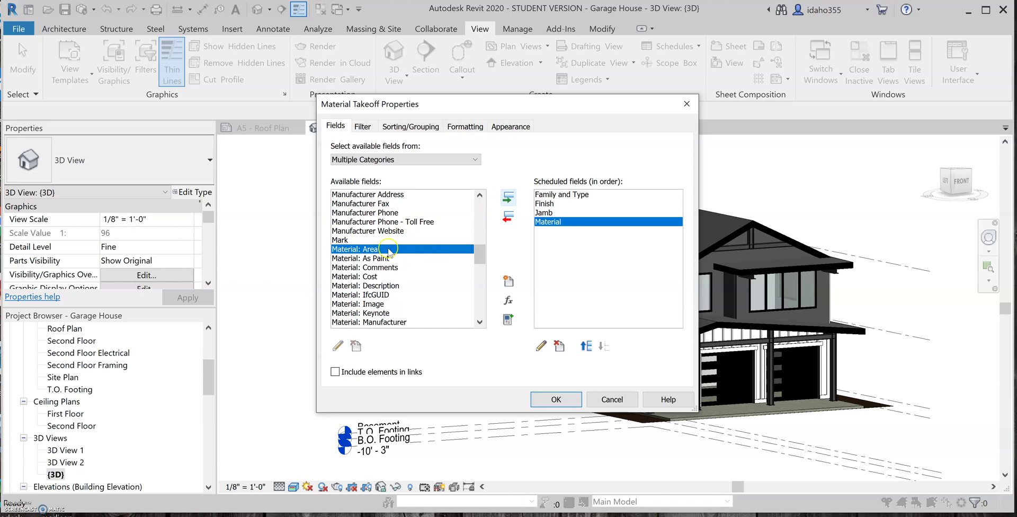
left_click(508, 197)
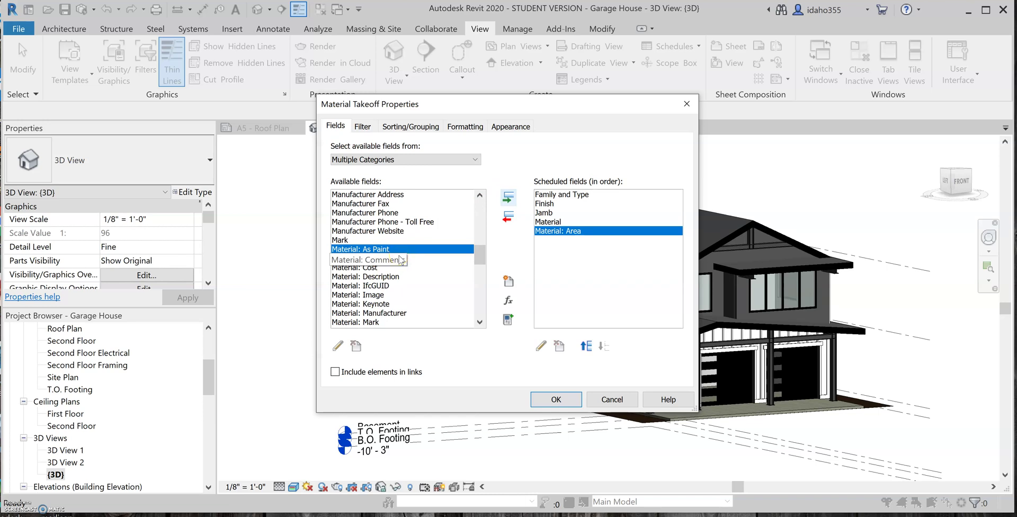
Look through the remaining available fields and add Material: Name to the scheduled fields.
scroll(400, 260, "down", 1)
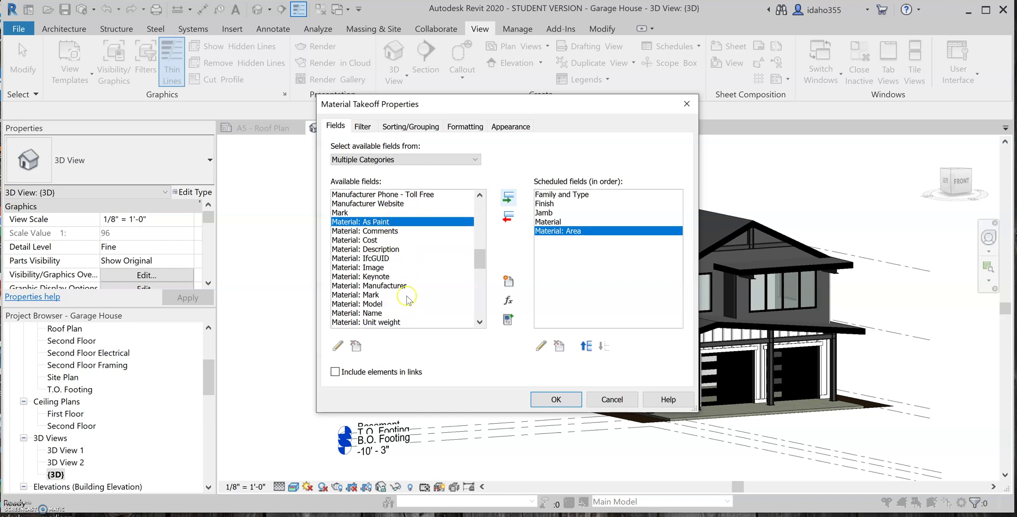
scroll(406, 297, "down", 2)
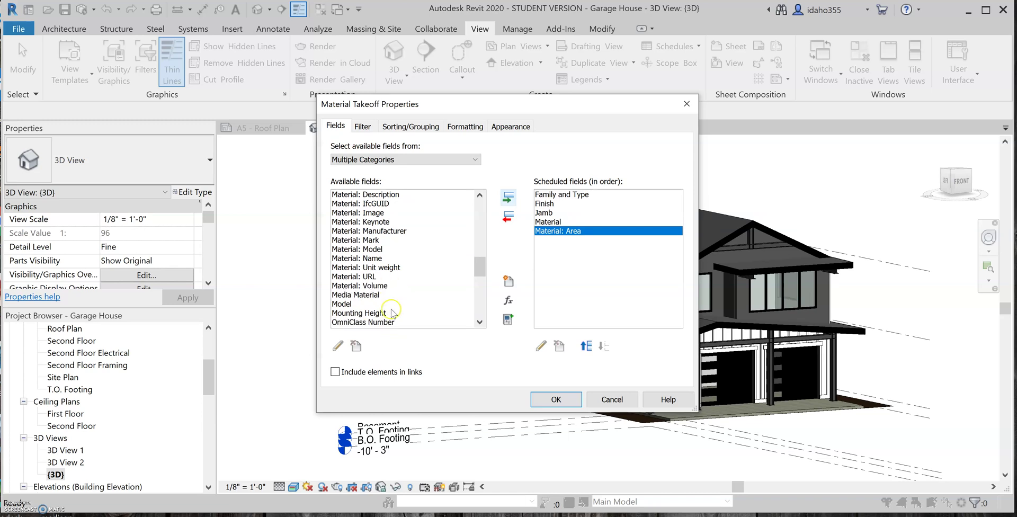
scroll(403, 294, "down", 3)
scroll(412, 297, "down", 1)
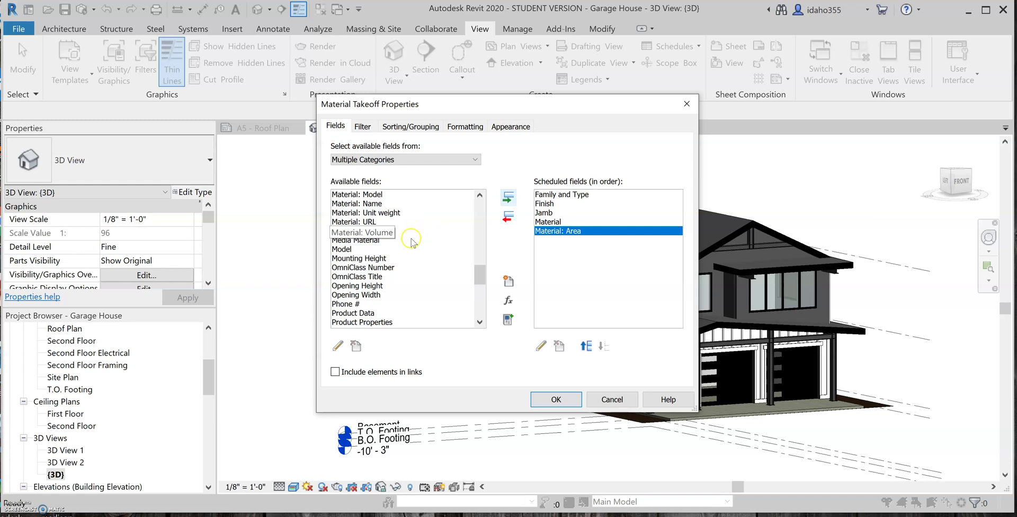
scroll(416, 235, "down", 2)
scroll(418, 248, "down", 4)
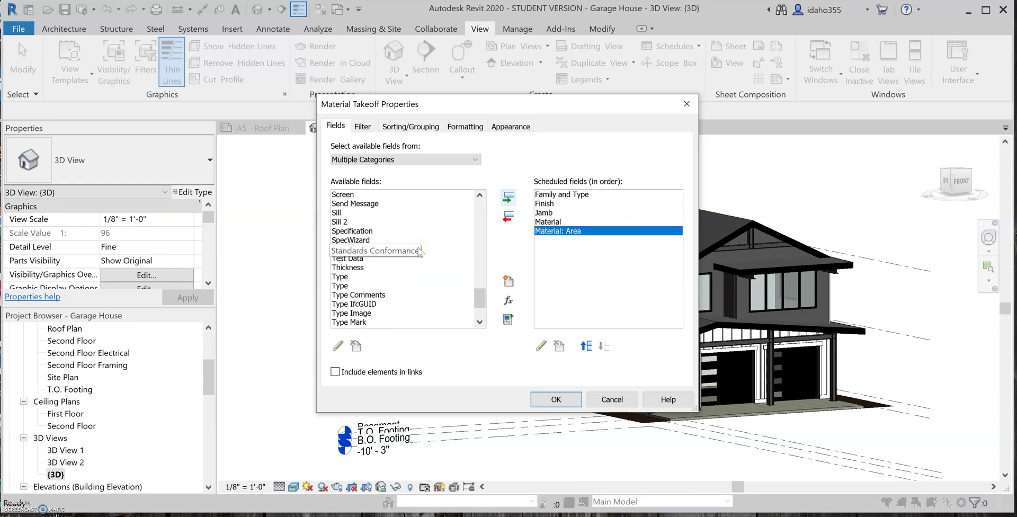
scroll(418, 250, "down", 2)
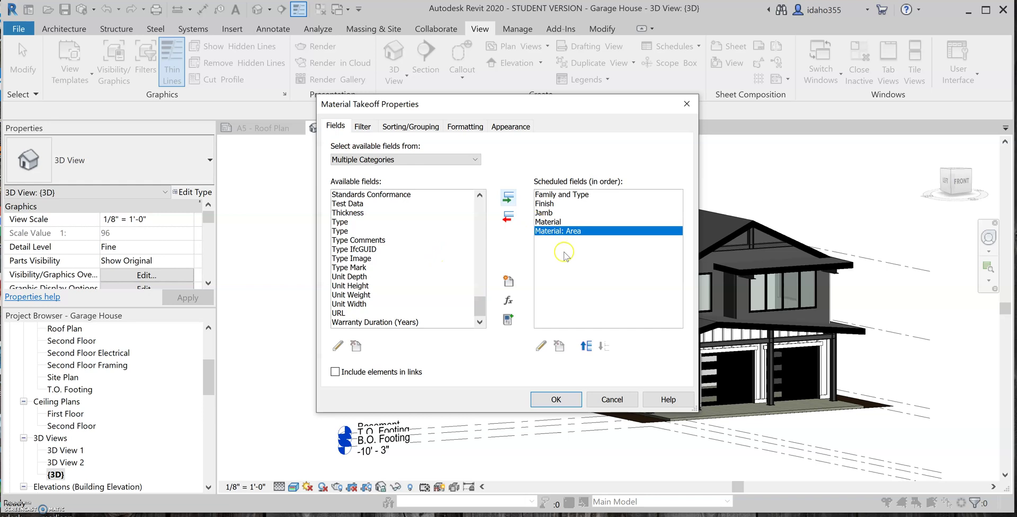
scroll(419, 252, "up", 7)
scroll(418, 252, "up", 4)
left_click(377, 259)
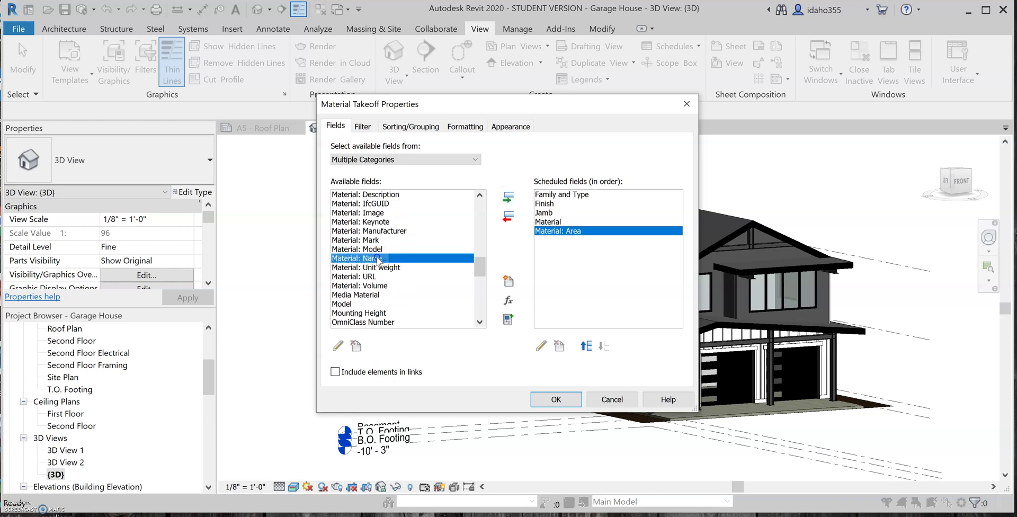
left_click(509, 203)
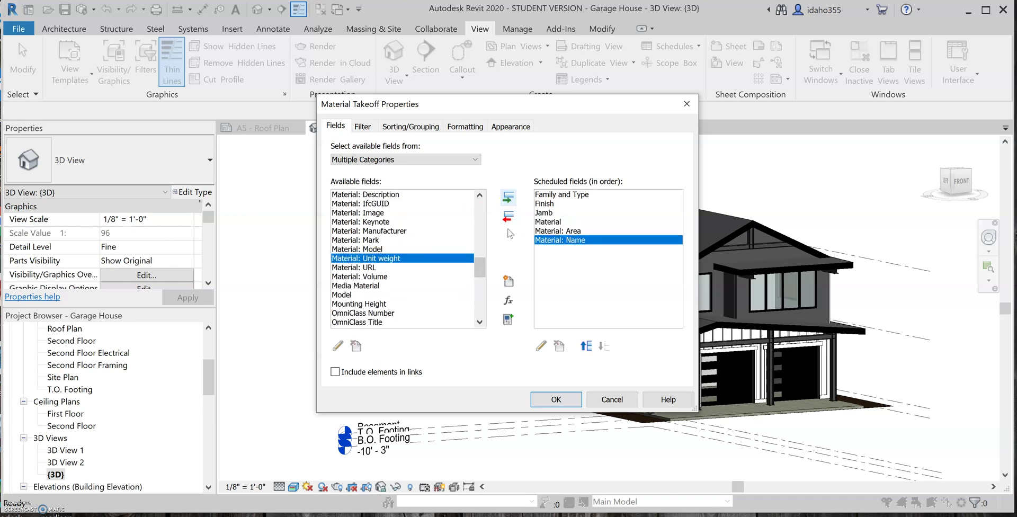
Choose Material: Name as the takeoff's first filter field.
left_click(363, 127)
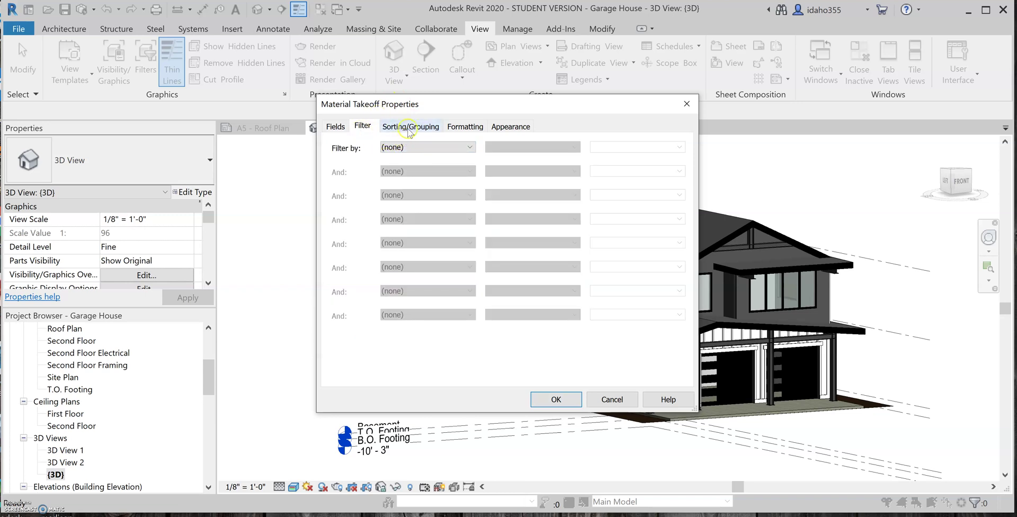
left_click(406, 148)
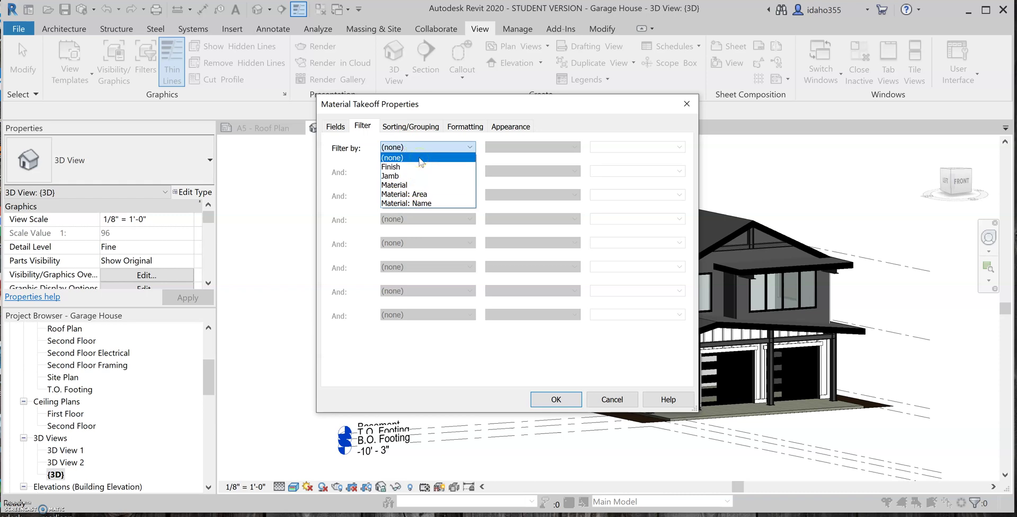
left_click(419, 204)
Sort the takeoff first by Material: Name in ascending order, with a header, a title, count and totals footer, and a blank line.
left_click(429, 127)
left_click(400, 125)
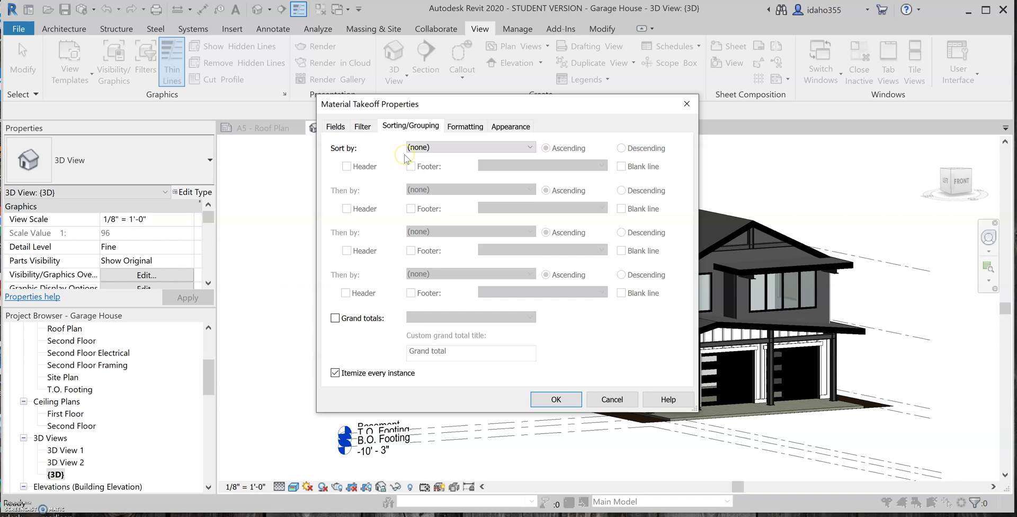
left_click(424, 151)
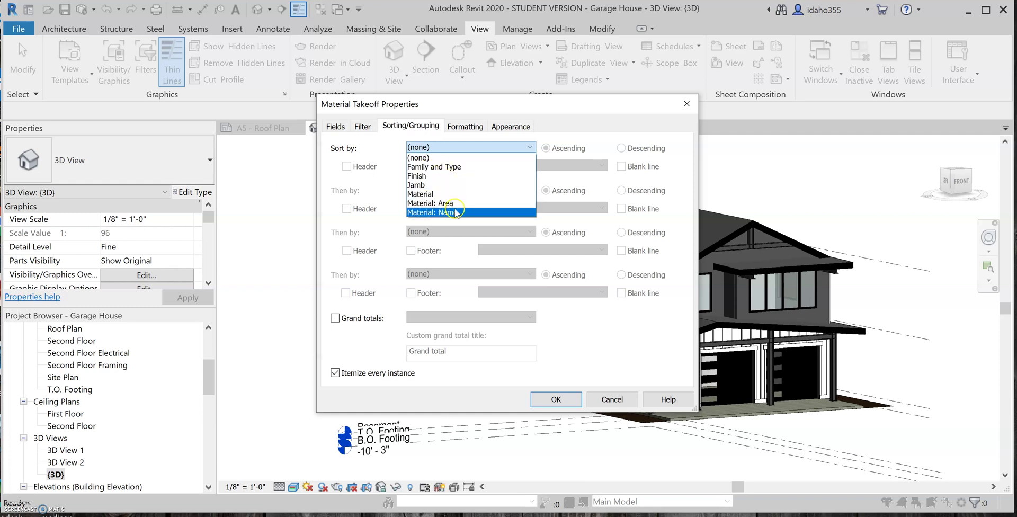
left_click(453, 212)
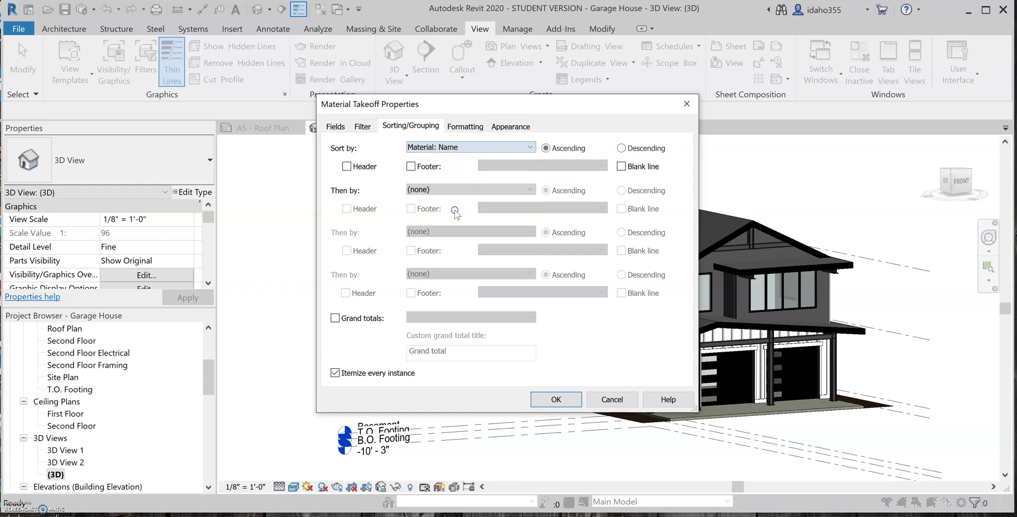
left_click(348, 166)
left_click(413, 167)
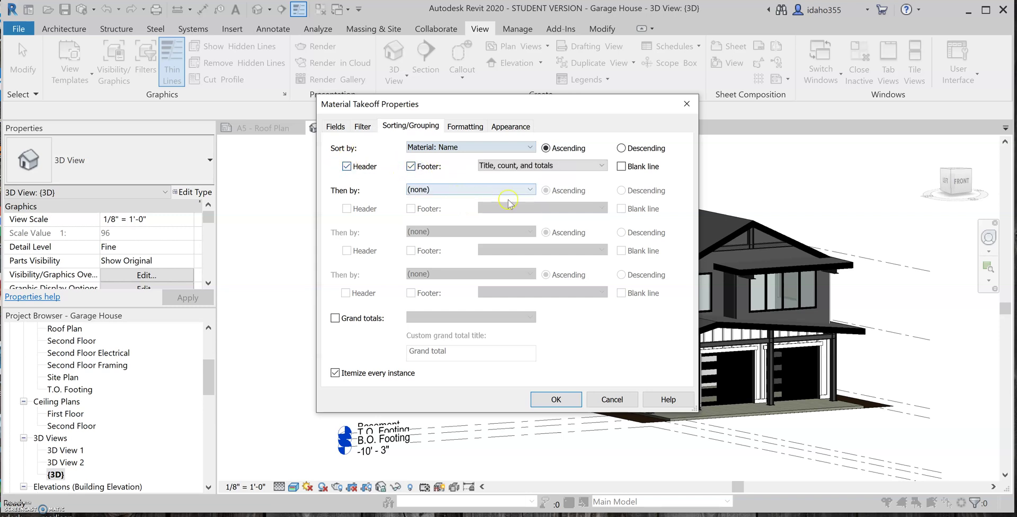
left_click(621, 166)
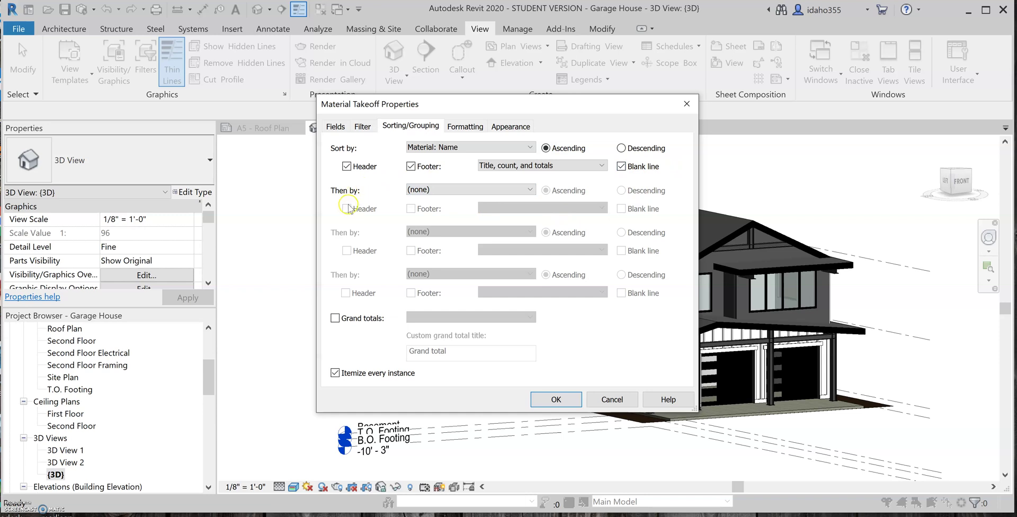
Add Material: Area as the second sort level, with a header, a title, count and totals footer, and a blank line.
left_click(433, 190)
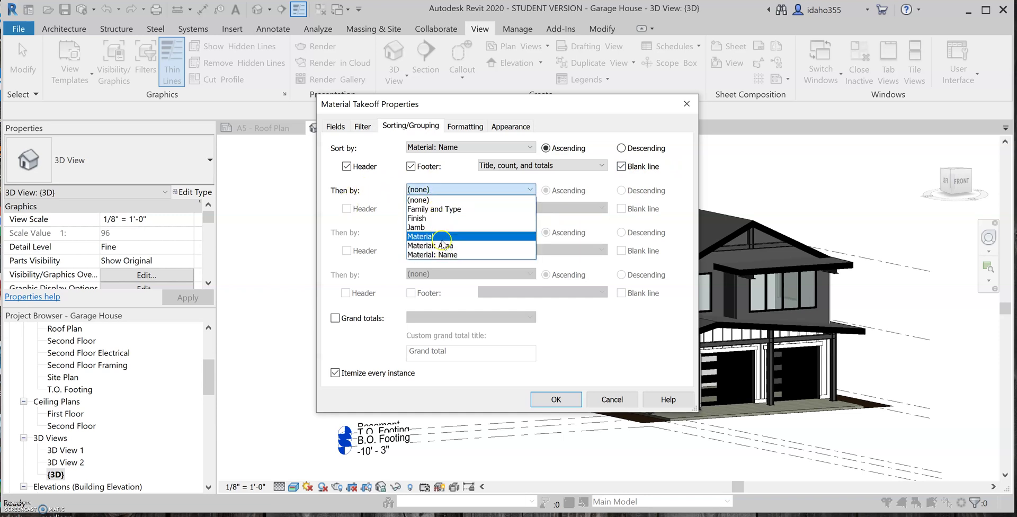
left_click(444, 246)
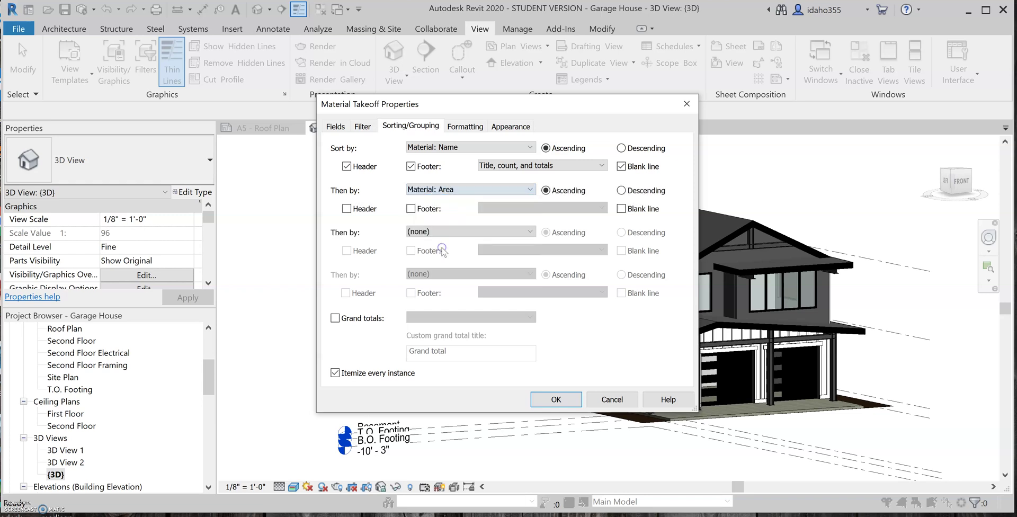
left_click(347, 209)
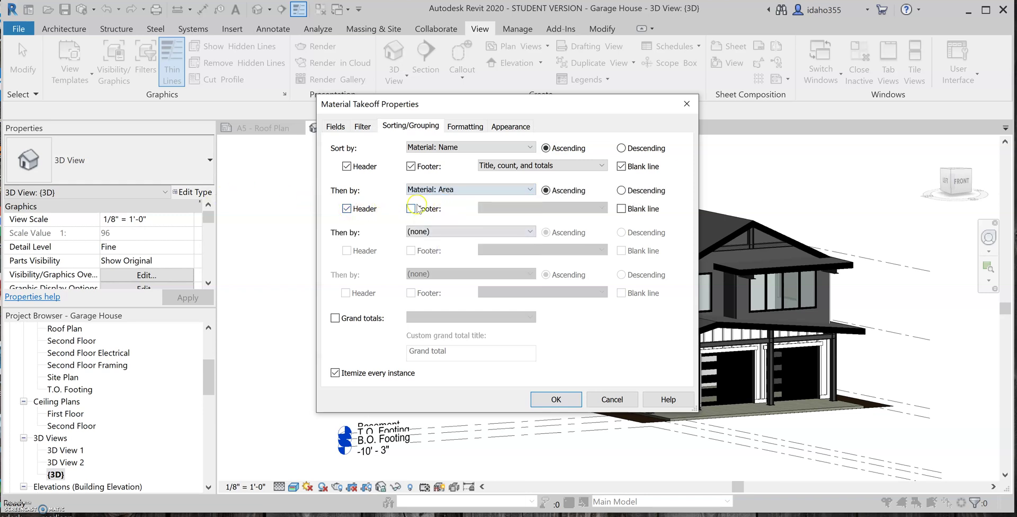
left_click(410, 209)
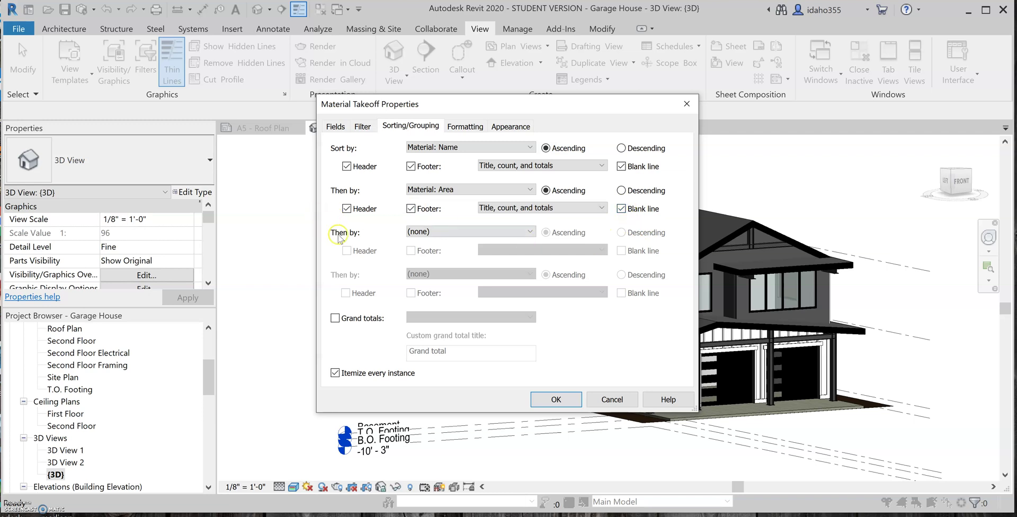
Add Family and Type as the third sort level, with a header, a title, count and totals footer, and a blank line.
left_click(426, 233)
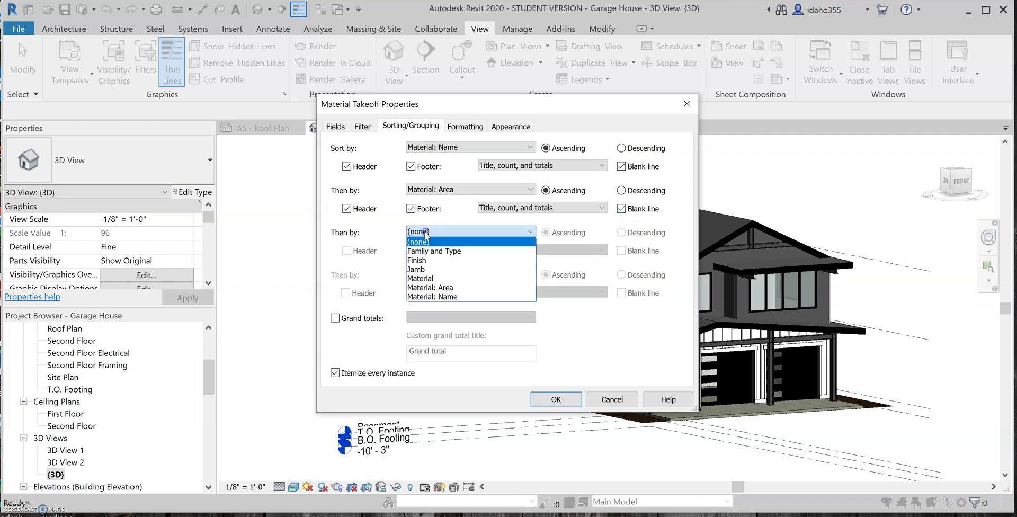
left_click(433, 260)
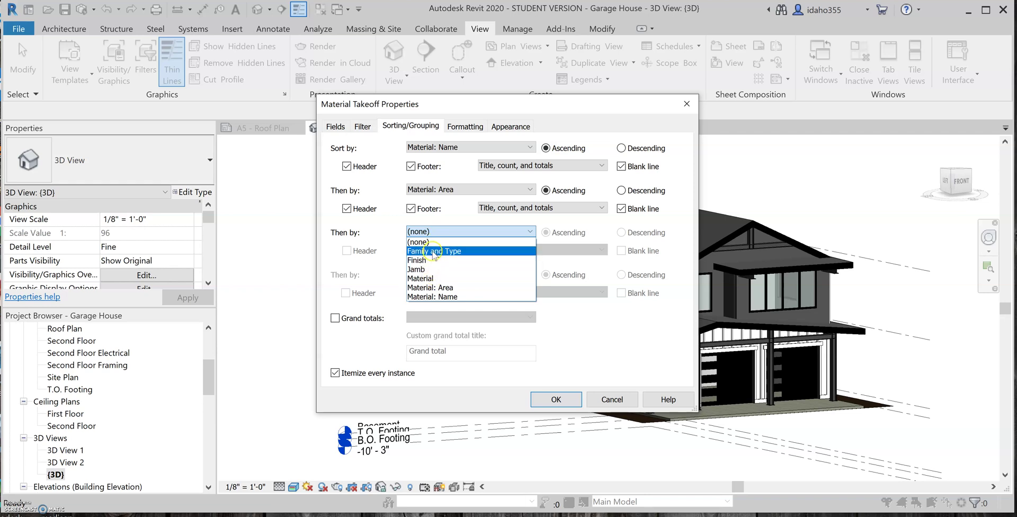
left_click(427, 251)
left_click(375, 249)
left_click(411, 250)
left_click(621, 251)
Add Jamb as the fourth sort level, with a header, a title, count and totals footer, and a blank line.
left_click(437, 273)
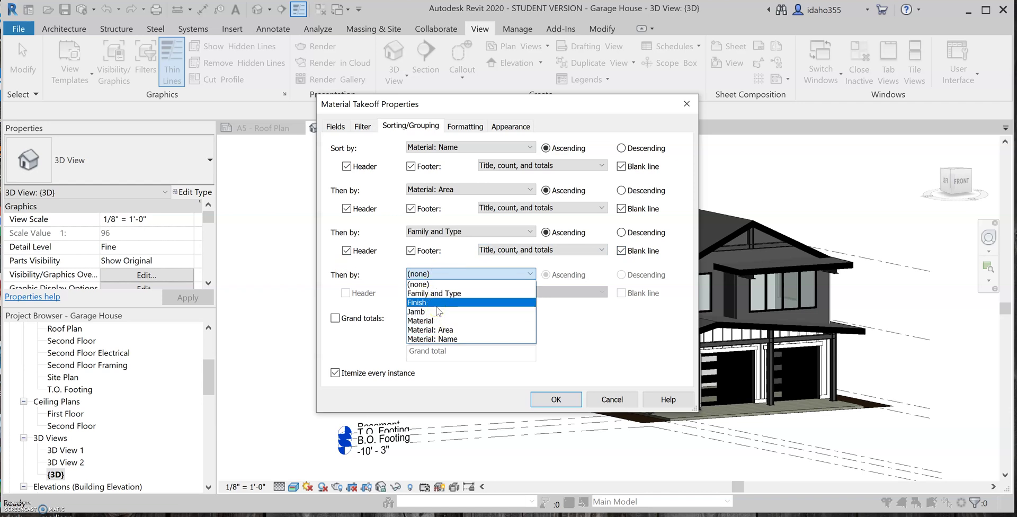
left_click(437, 312)
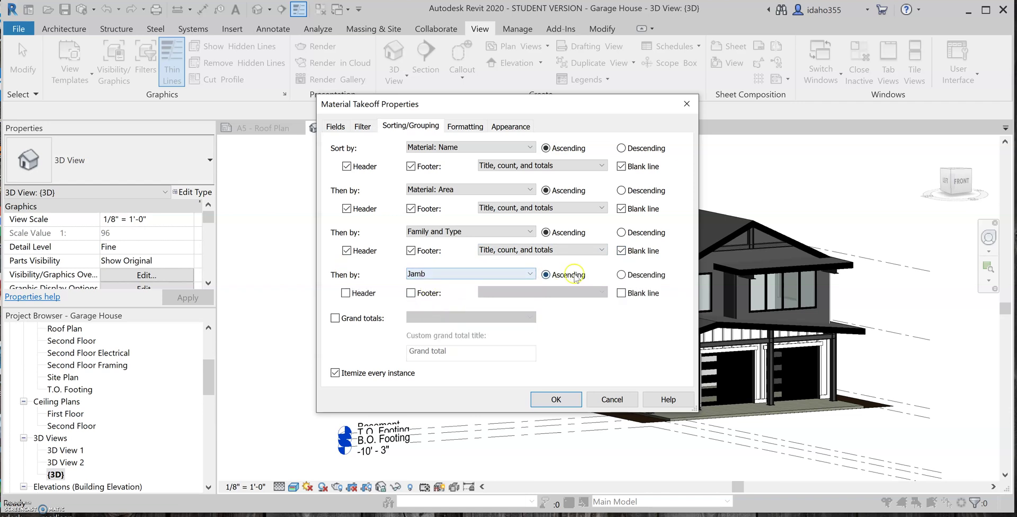
left_click(346, 292)
left_click(410, 293)
left_click(621, 293)
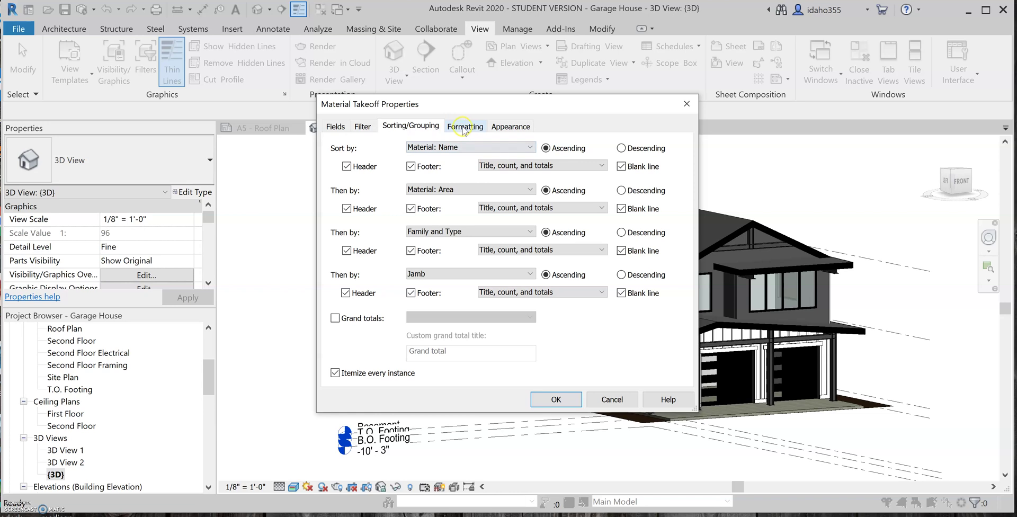
Keep the Family and Type heading horizontal and left-aligned, and create the takeoff schedule with the default appearance settings.
left_click(463, 127)
left_click(452, 151)
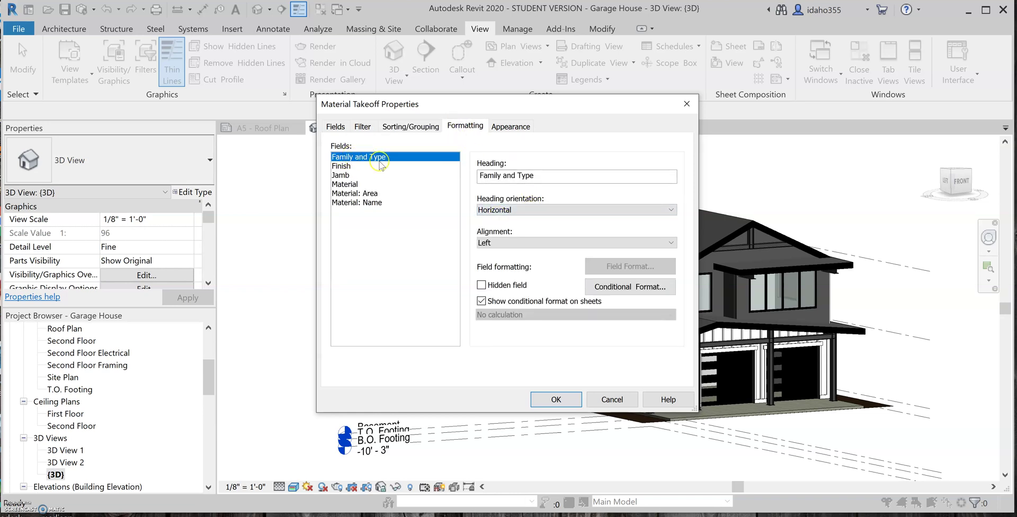
left_click(542, 211)
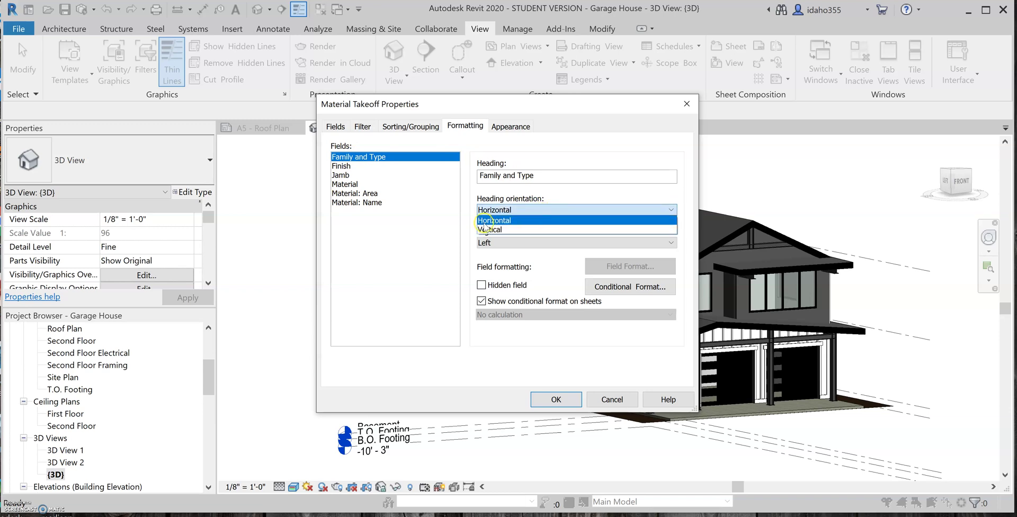
left_click(487, 221)
left_click(513, 242)
left_click(514, 244)
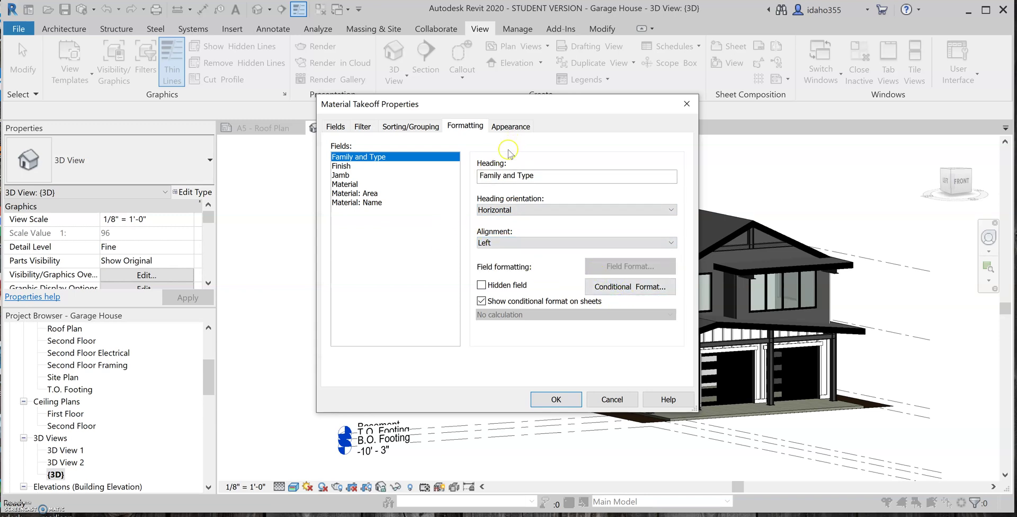
left_click(509, 128)
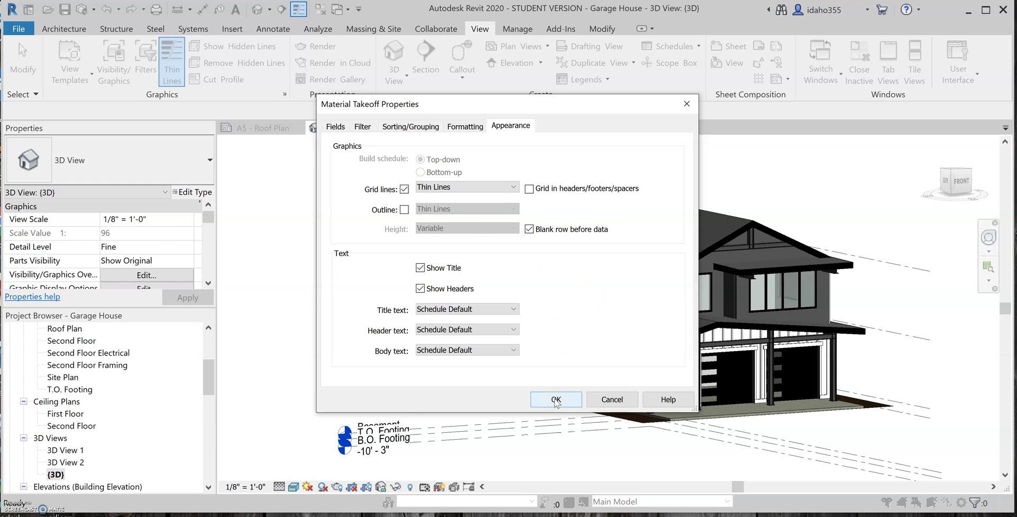
left_click(556, 400)
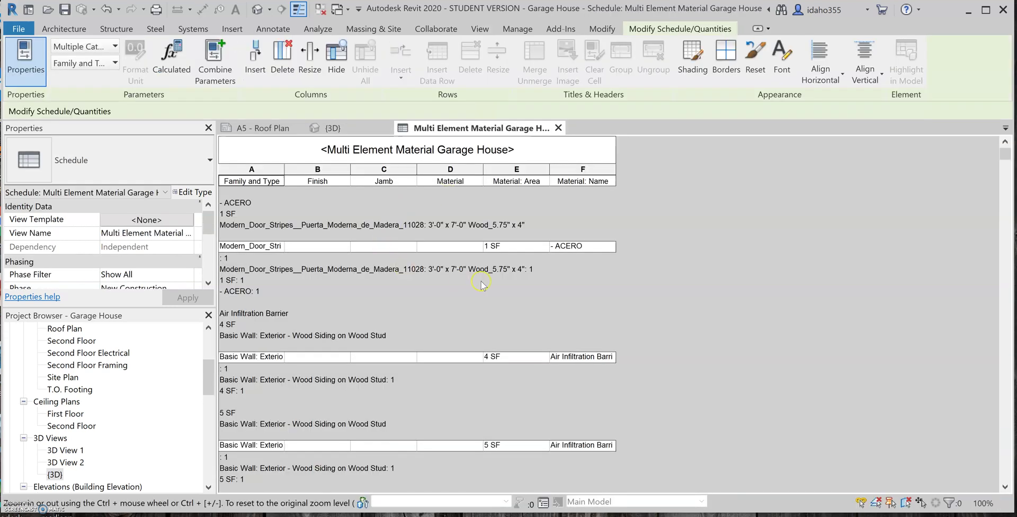
Narrow the Properties and Project Browser palettes to give the schedule more room.
scroll(481, 282, "down", 5)
scroll(355, 282, "up", 5)
scroll(337, 200, "down", 5)
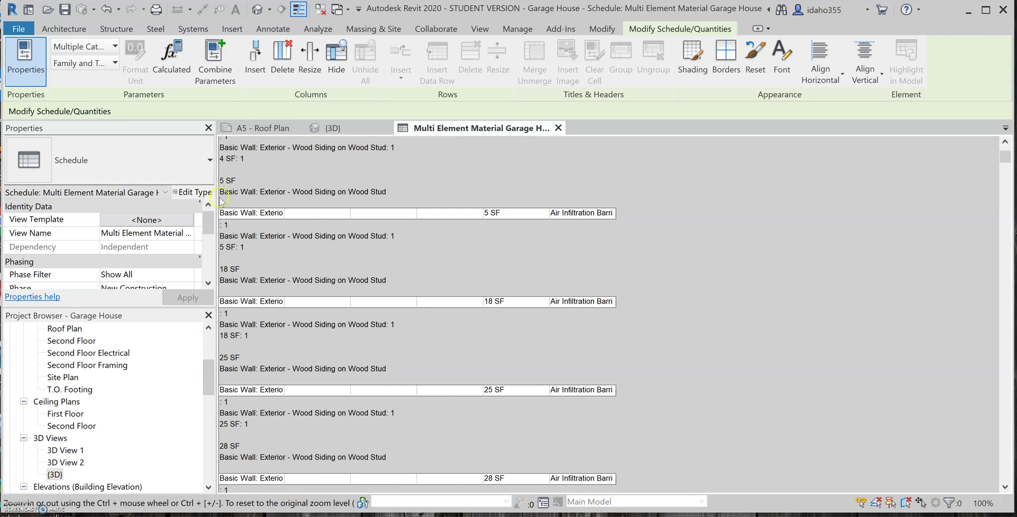
left_click_drag(216, 197, 156, 197)
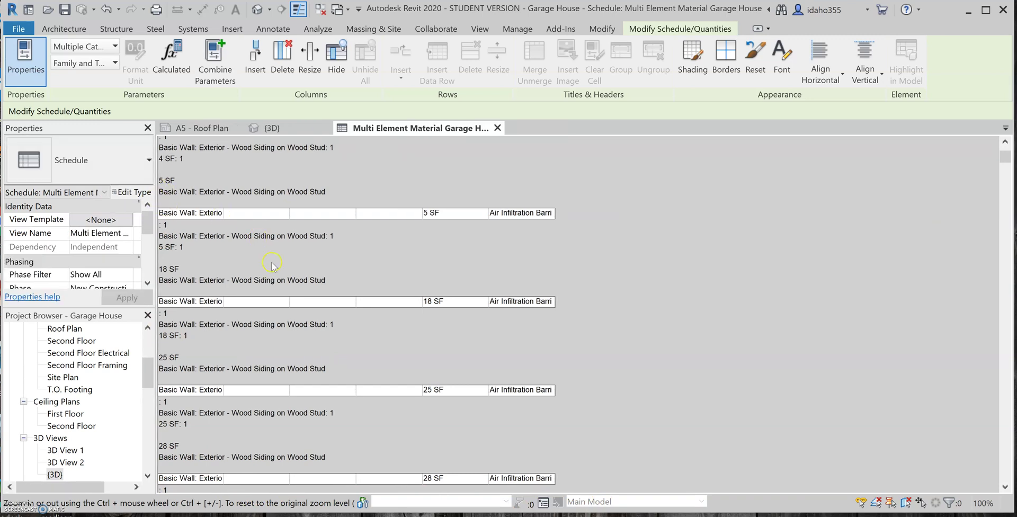
Examine how the schedule groups its rows by material name, area, and family and type.
scroll(322, 415, "down", 5)
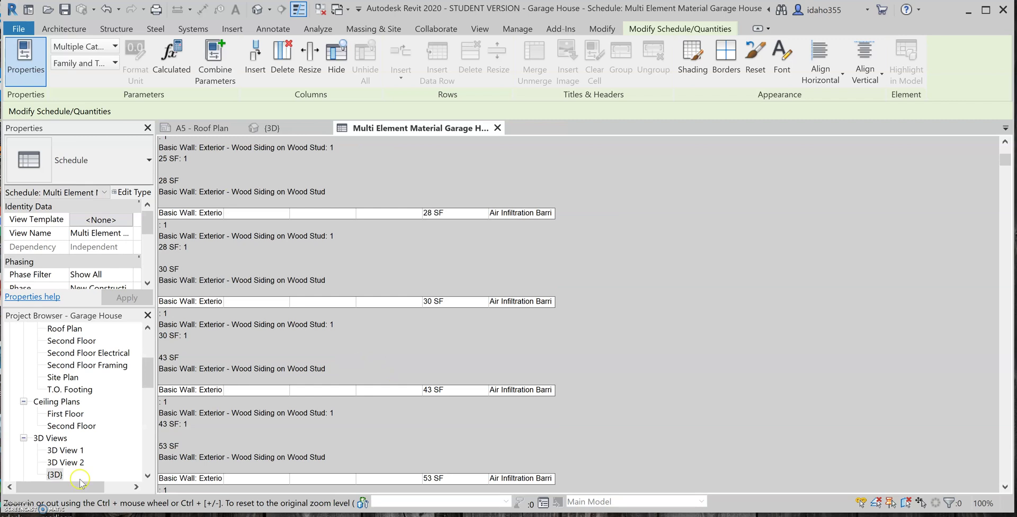
scroll(276, 452, "down", 3)
scroll(284, 430, "down", 2)
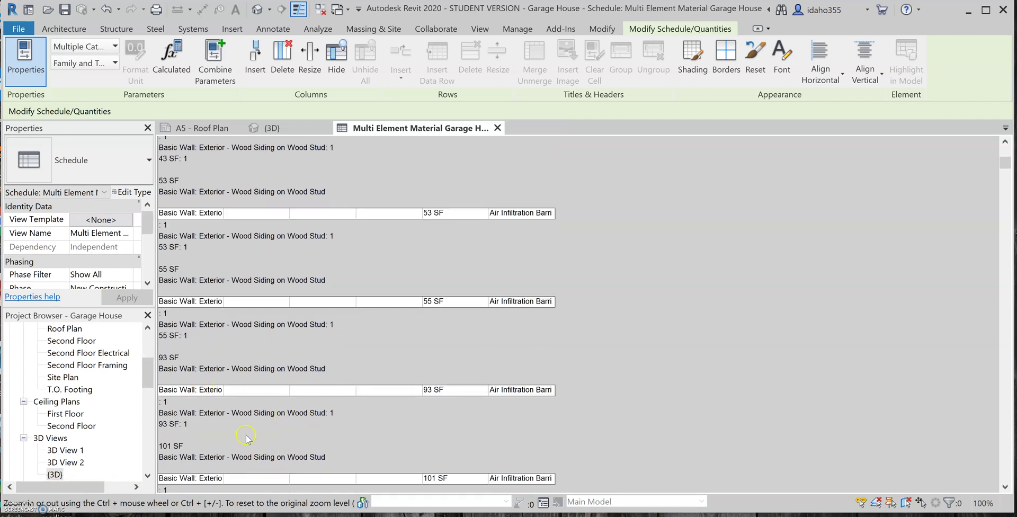
scroll(340, 351, "up", 1)
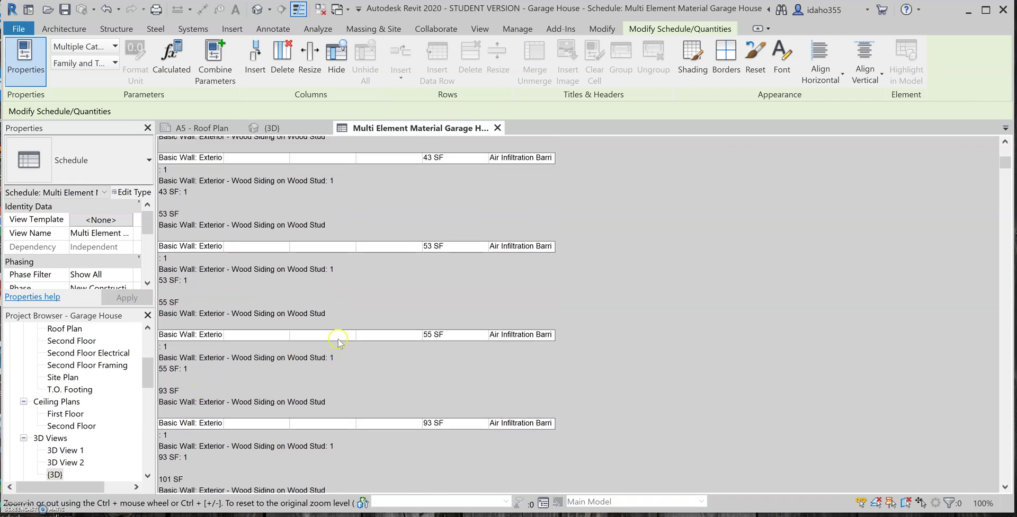
scroll(318, 315, "up", 10)
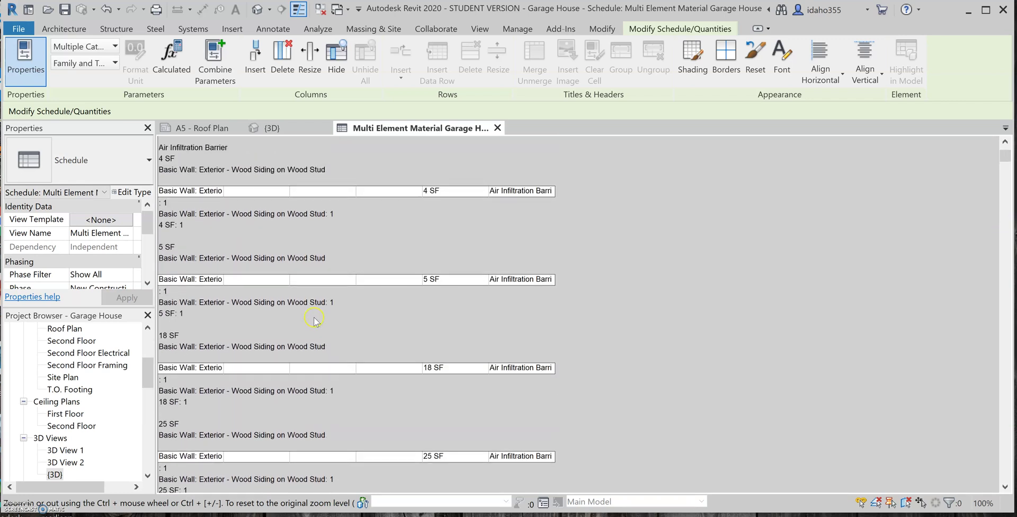
scroll(318, 312, "down", 1)
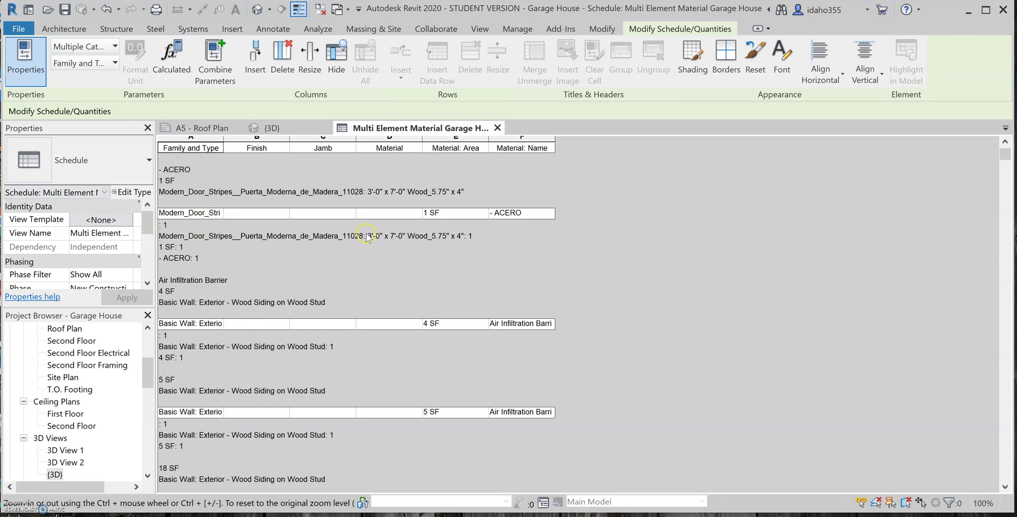
scroll(423, 228, "up", 1)
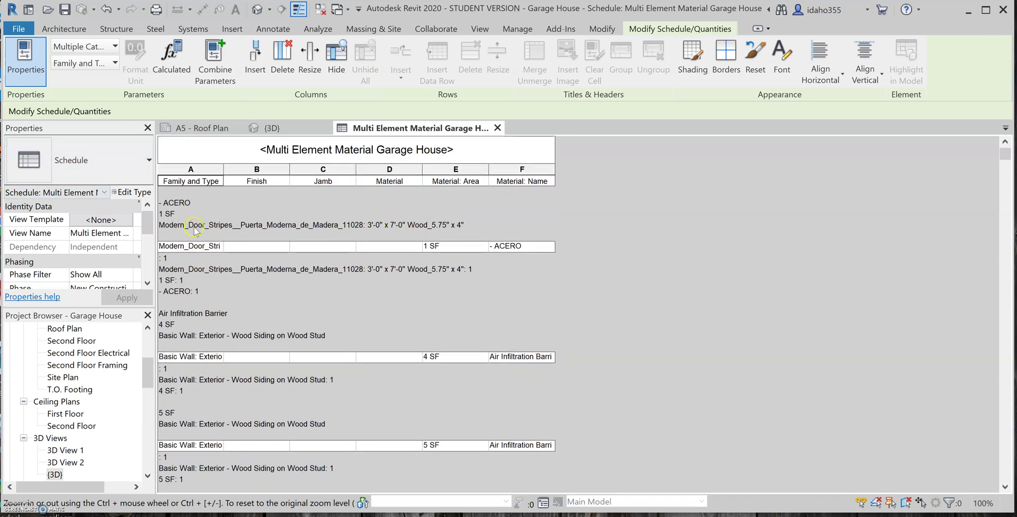
Widen the schedule's Family and Type column enough to show the full wall type names.
scroll(343, 233, "down", 3)
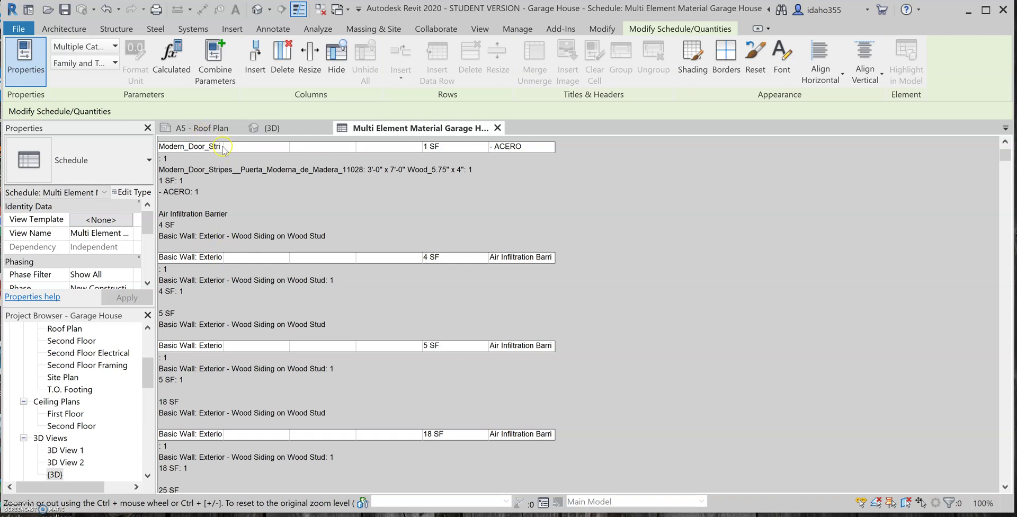
left_click_drag(224, 147, 335, 147)
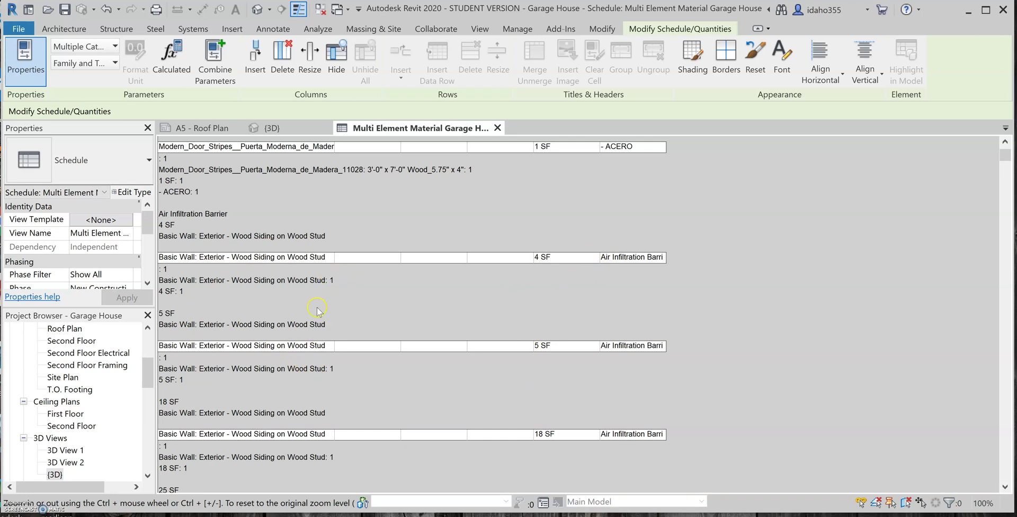
scroll(233, 346, "down", 10)
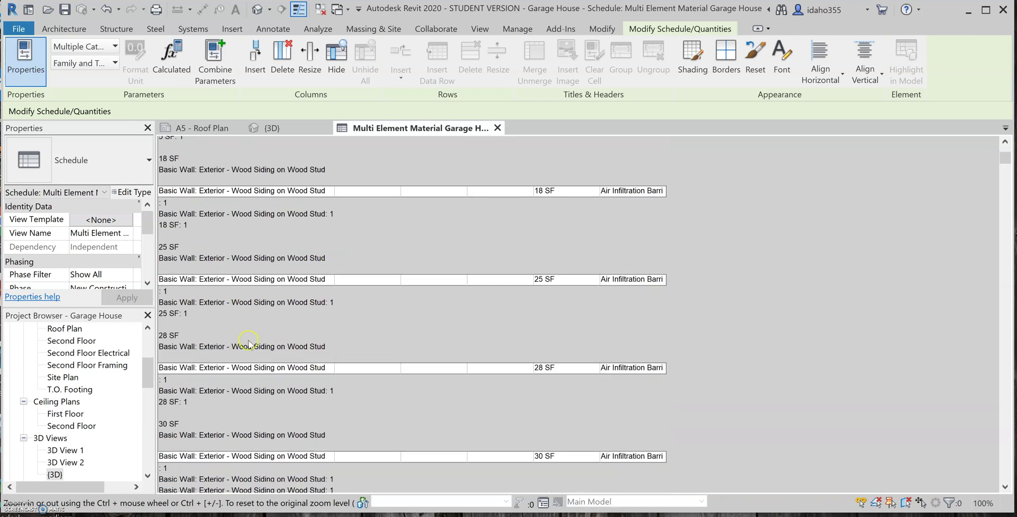
scroll(312, 386, "down", 5)
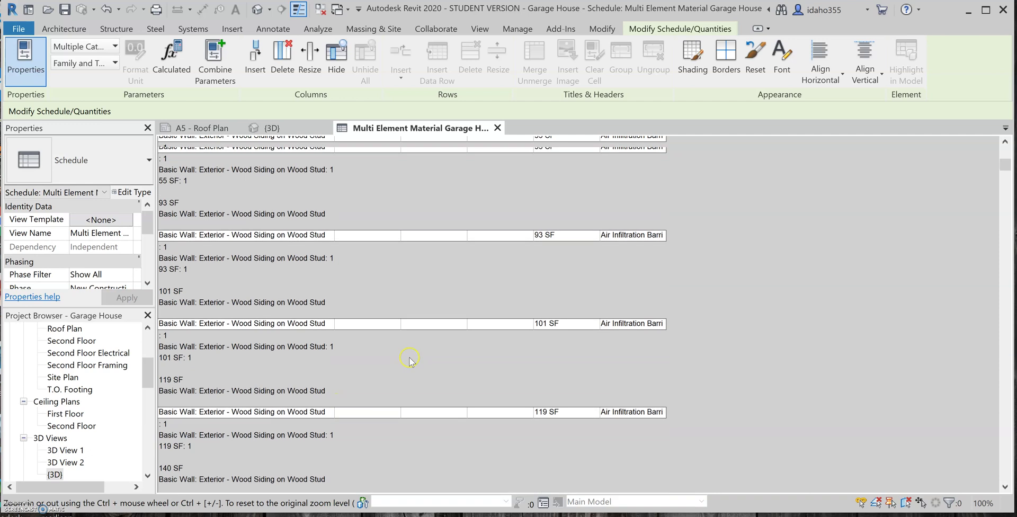
scroll(327, 220, "up", 3)
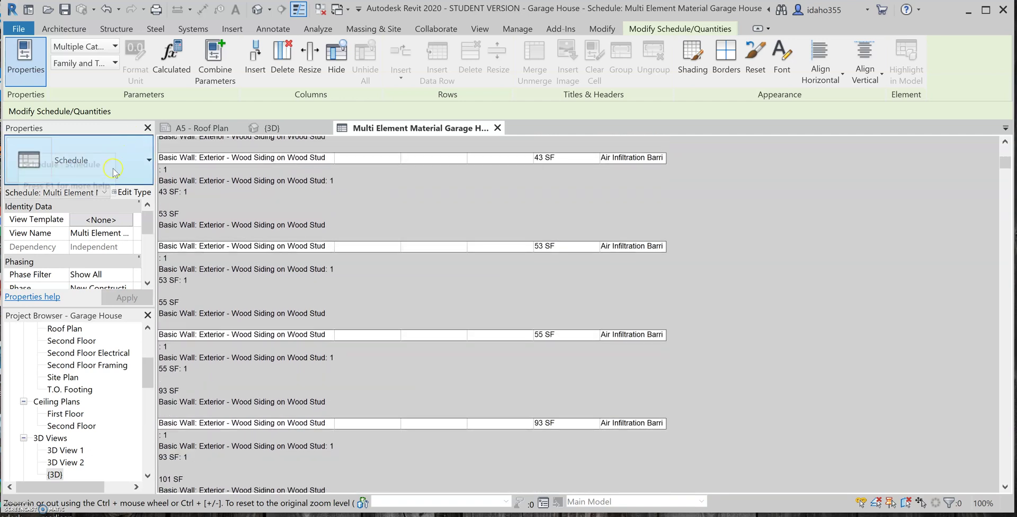
Turn off the header and footer for the Material: Name sort level in the schedule's sorting and grouping settings, keeping it ascending.
left_click(133, 193)
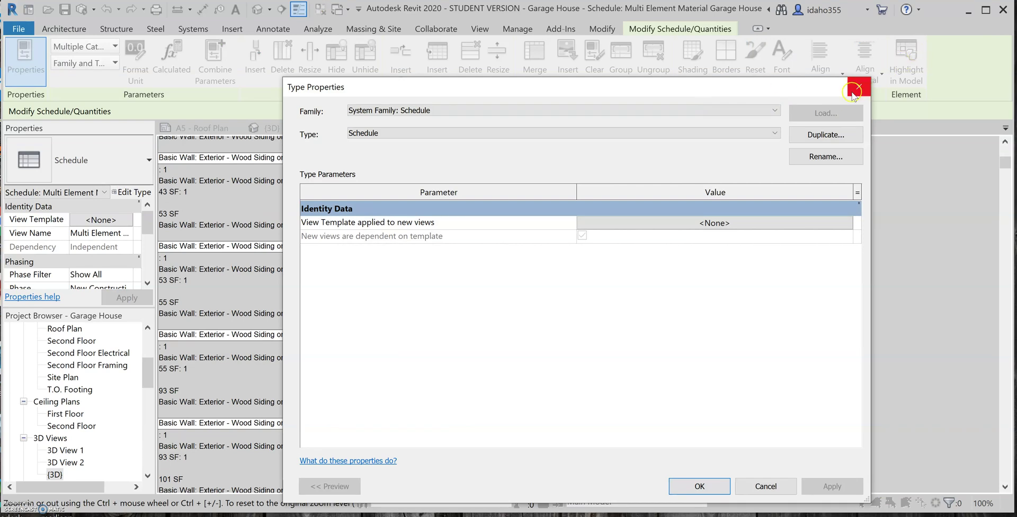
left_click(859, 87)
scroll(120, 236, "down", 2)
scroll(114, 254, "down", 2)
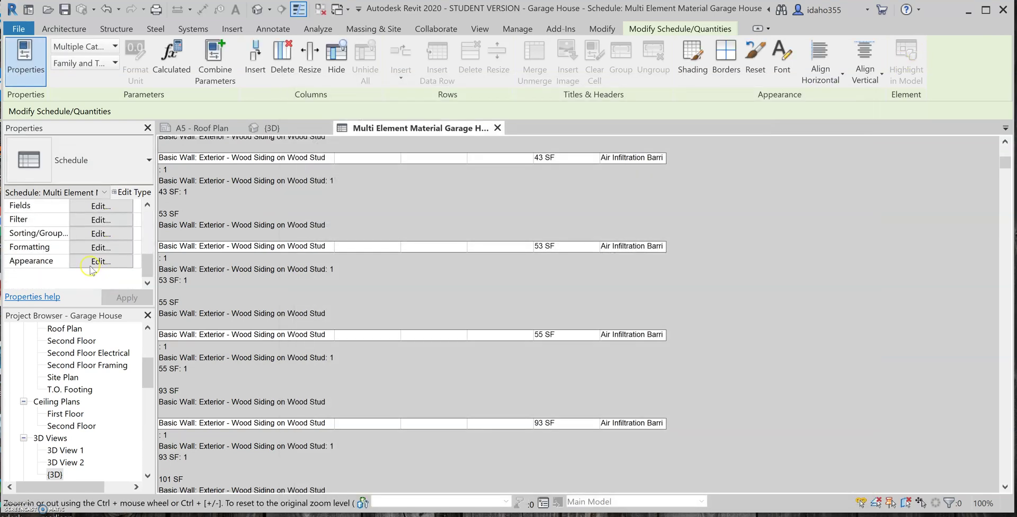
left_click(91, 247)
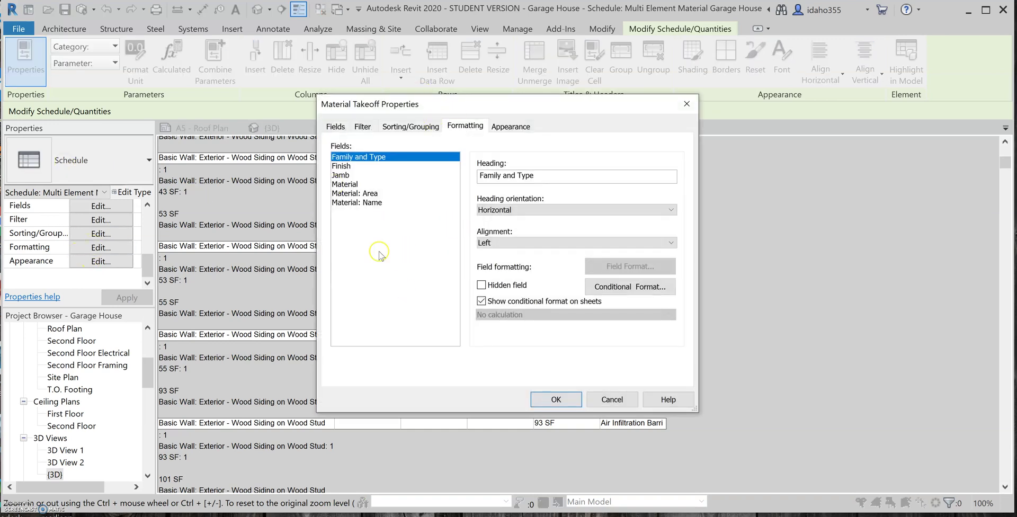
left_click(406, 128)
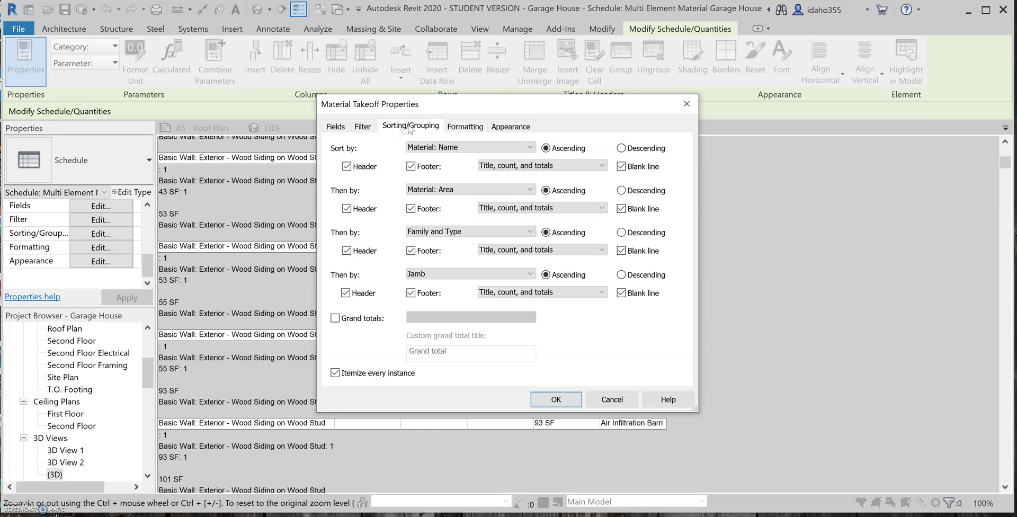
left_click(347, 166)
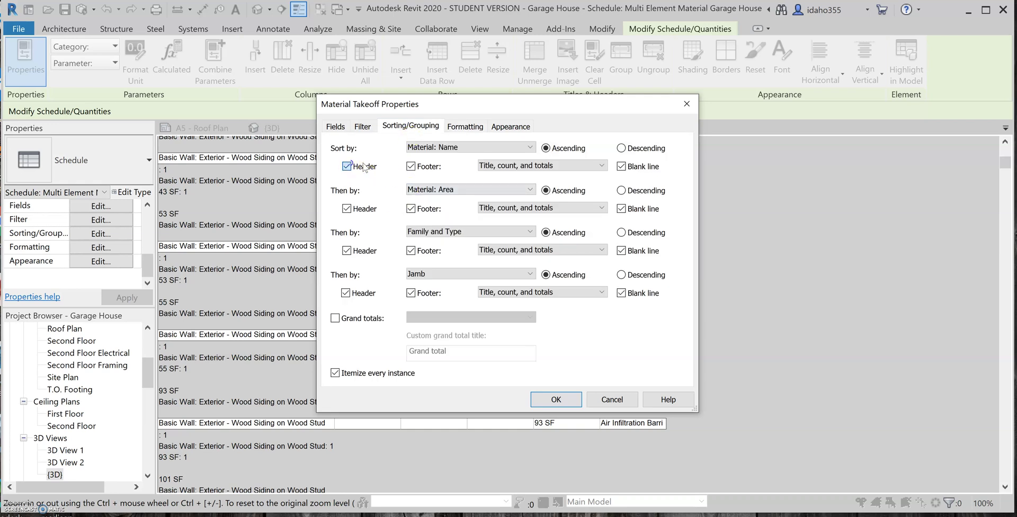
left_click(410, 167)
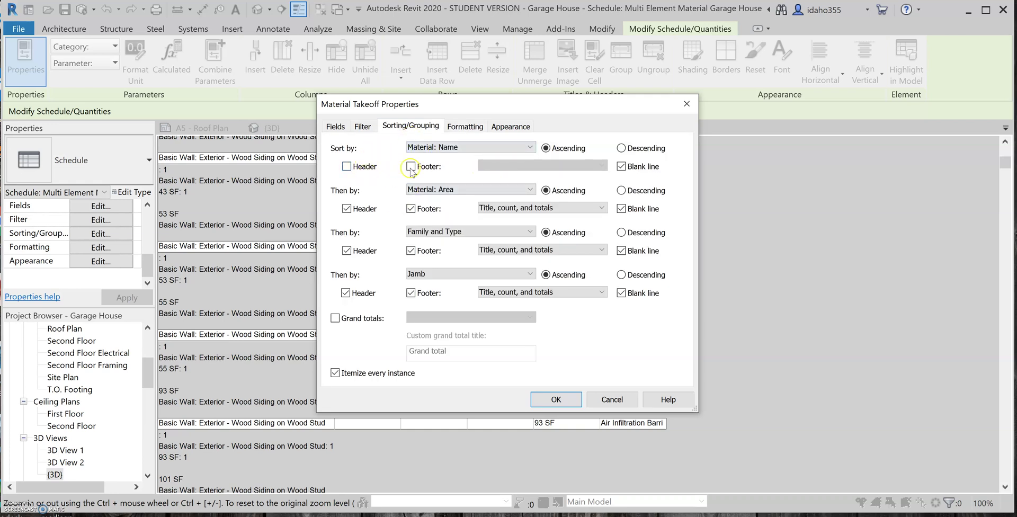
left_click(545, 149)
Remove the header, footer and blank line from the Material: Area level, and the blank line from Material: Name.
left_click(345, 208)
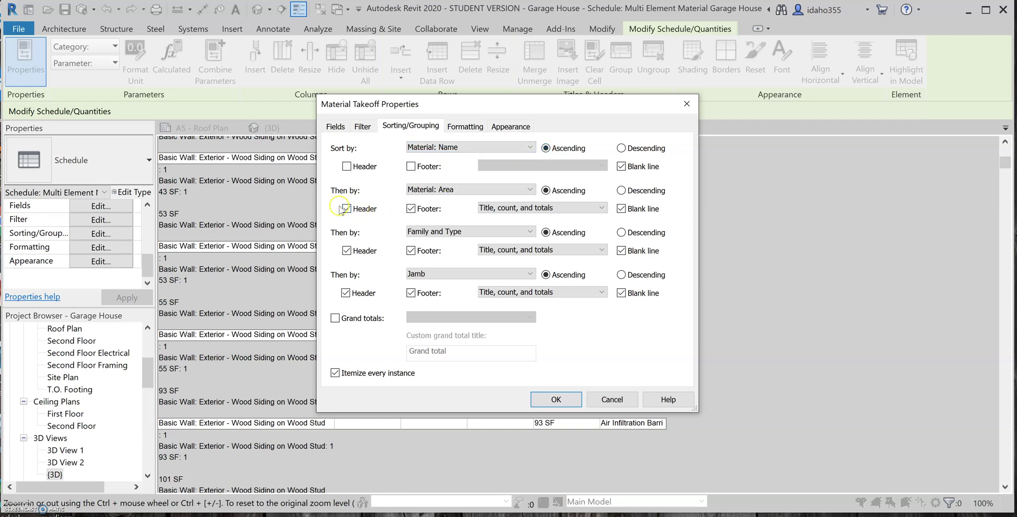
left_click(410, 209)
left_click(621, 209)
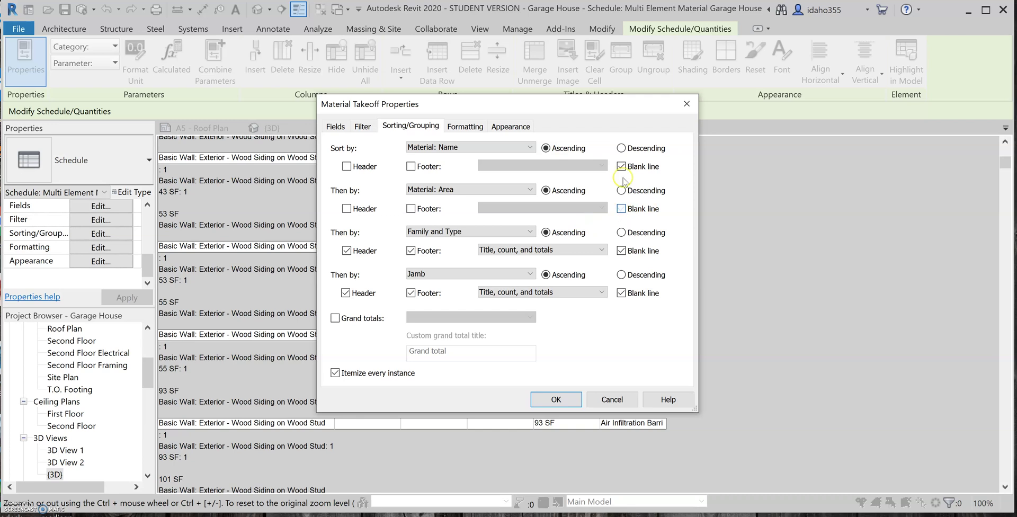
left_click(621, 166)
Turn off the header, footer and blank line for the Family and Type and Jamb sort levels, and apply the sorting settings.
left_click(371, 258)
left_click(411, 250)
left_click(621, 251)
left_click(346, 293)
left_click(411, 293)
left_click(621, 292)
left_click(557, 399)
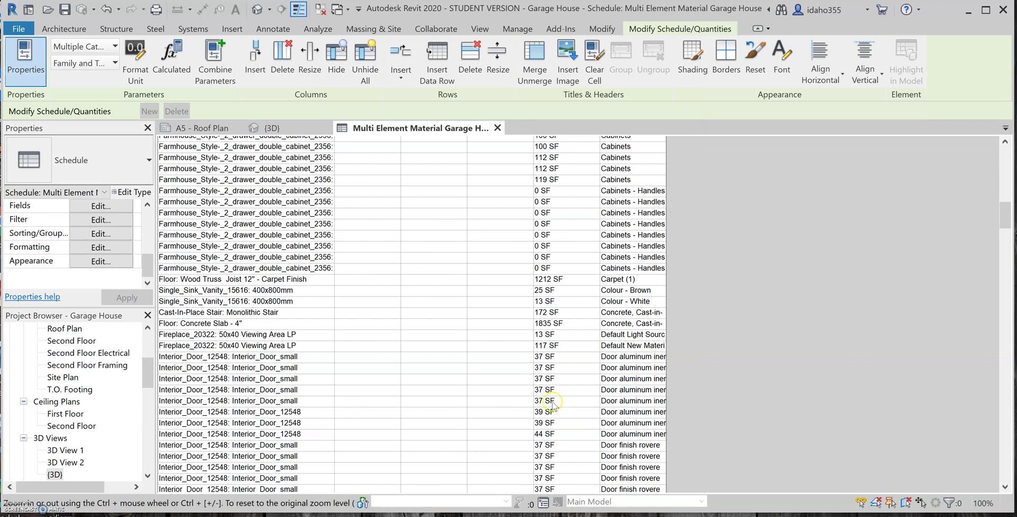
Widen the Family and Type column further to fit the long door and window type names.
scroll(290, 270, "up", 10)
scroll(290, 271, "up", 8)
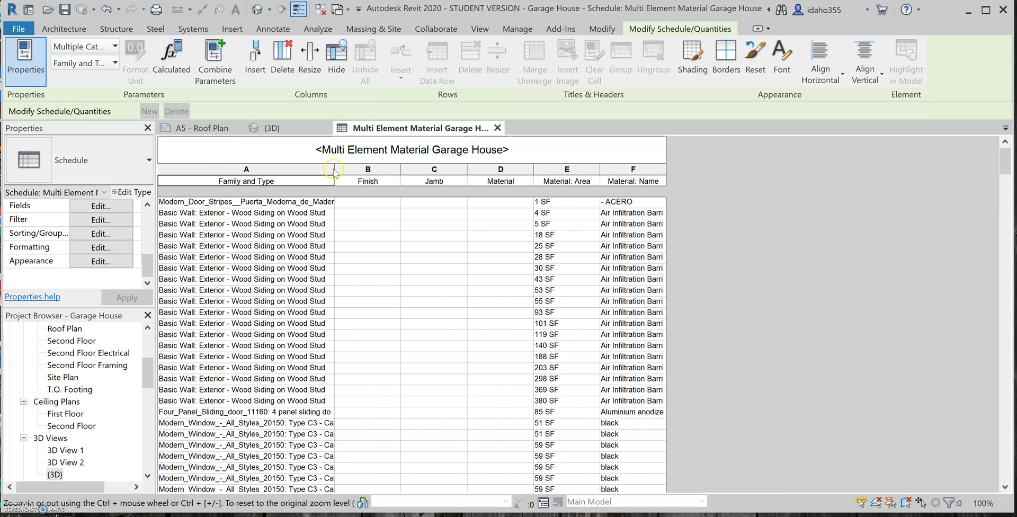
left_click_drag(335, 169, 436, 169)
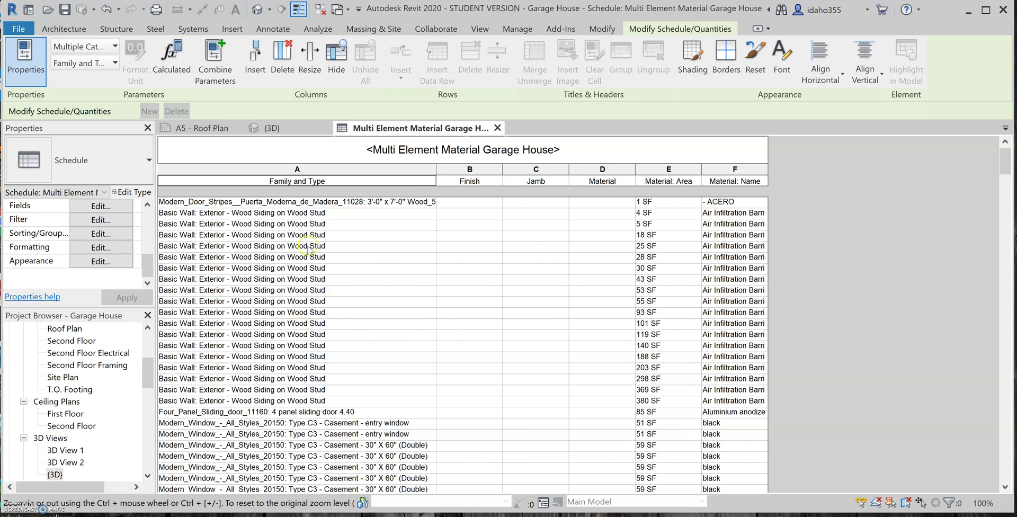
Examine the simplified schedule's family and type, material area and material name entries for walls, windows, doors, cabinets and fixtures.
scroll(300, 233, "down", 3)
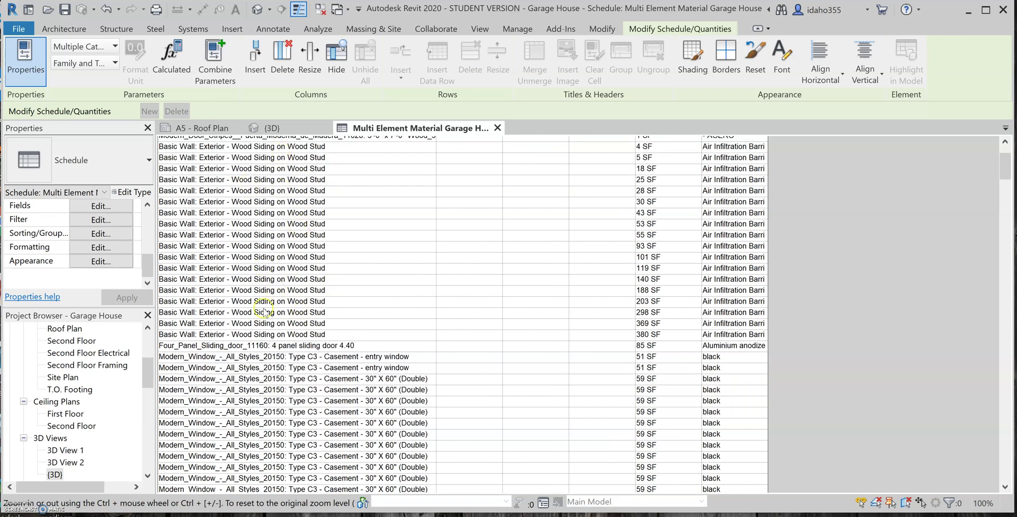
scroll(263, 300, "down", 4)
scroll(249, 216, "down", 10)
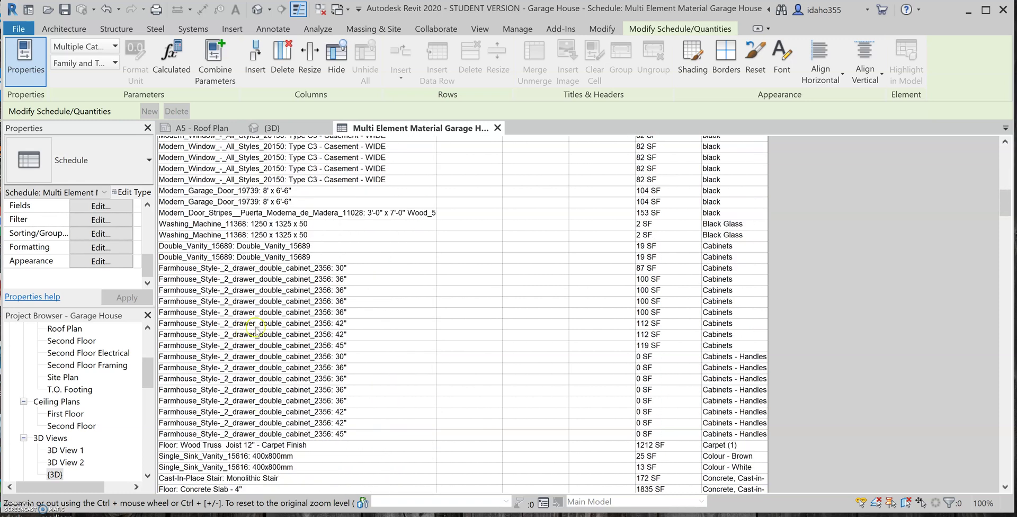
scroll(249, 318, "down", 8)
scroll(267, 294, "down", 7)
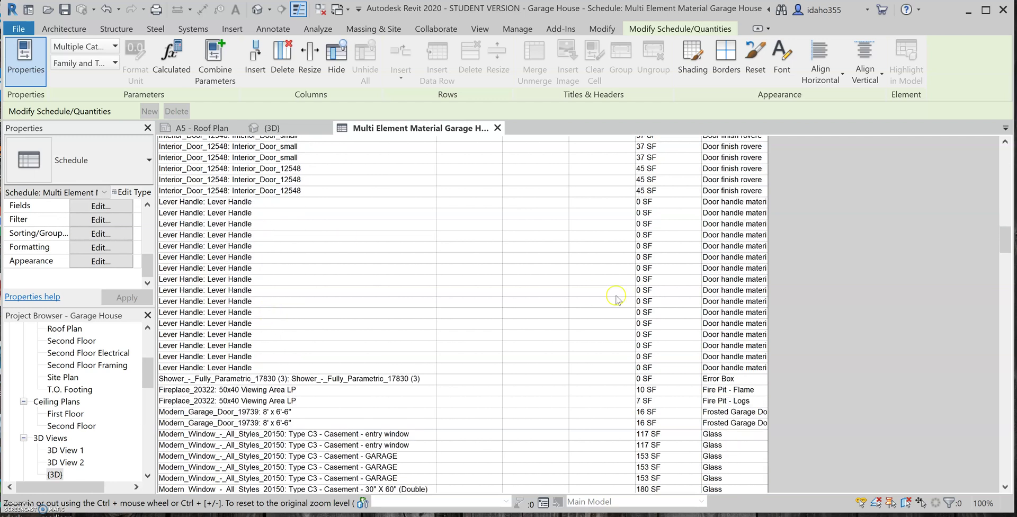
scroll(678, 276, "up", 11)
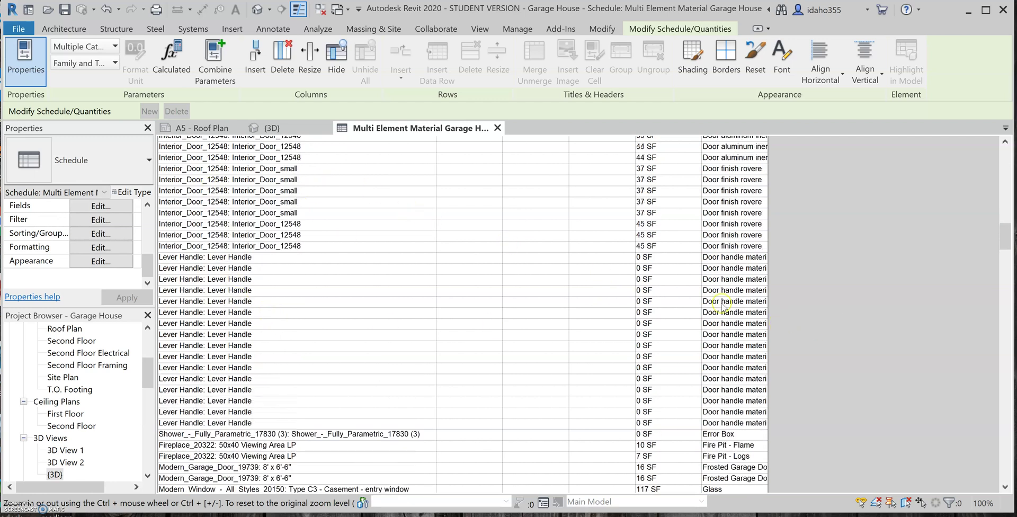
scroll(658, 234, "up", 13)
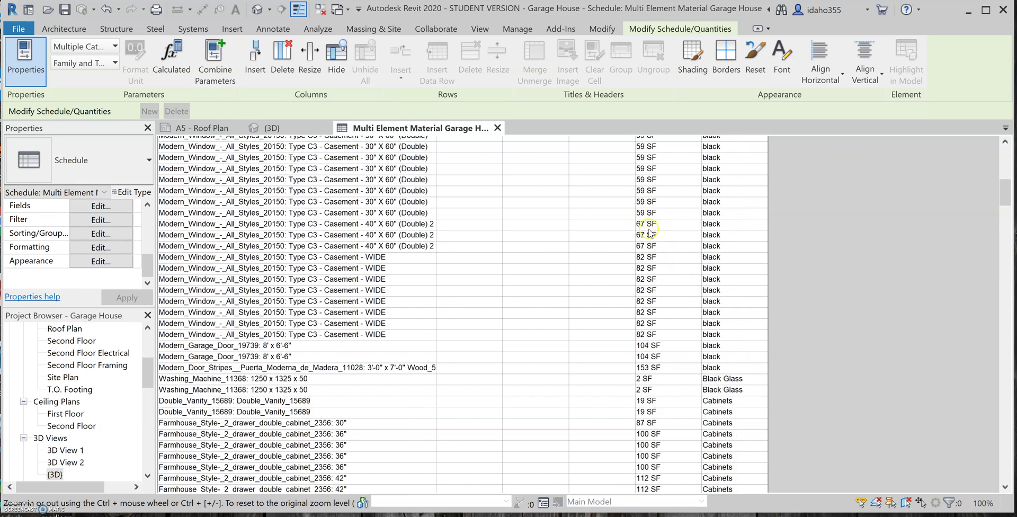
scroll(615, 207, "up", 1)
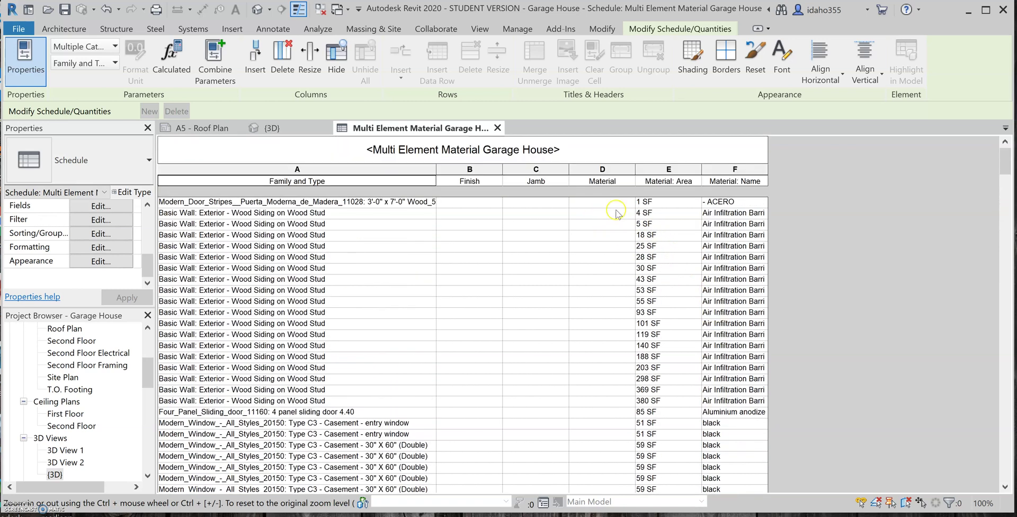
scroll(609, 222, "down", 1)
scroll(588, 237, "down", 15)
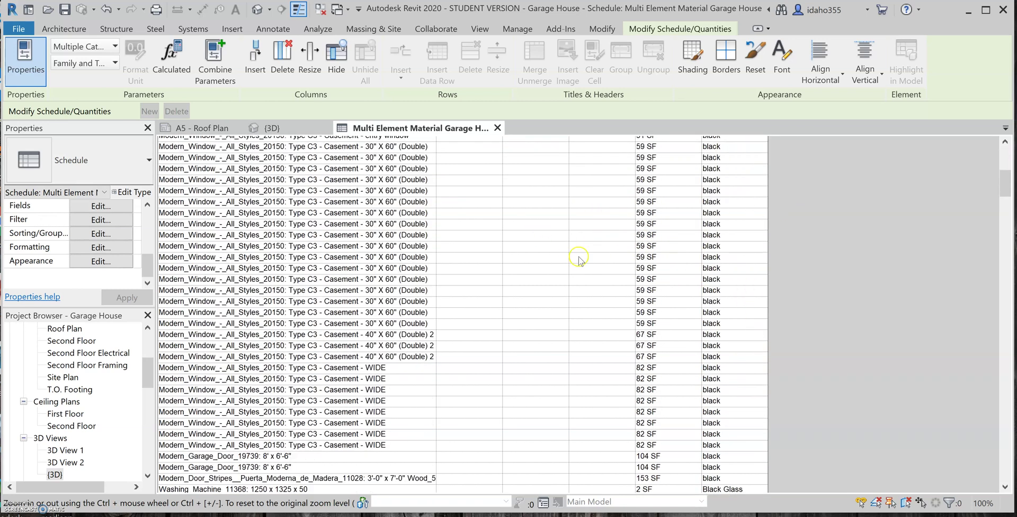
scroll(495, 275, "down", 8)
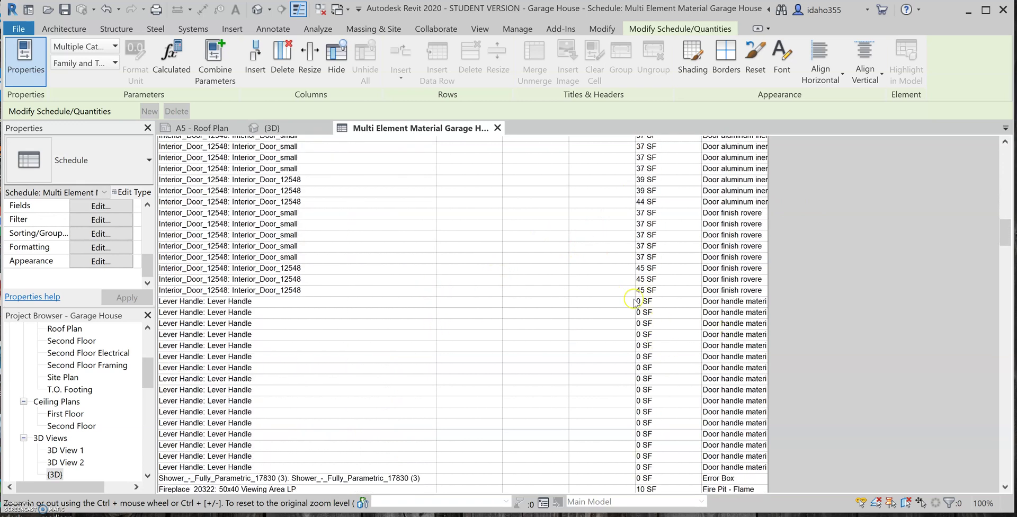
scroll(439, 289, "down", 10)
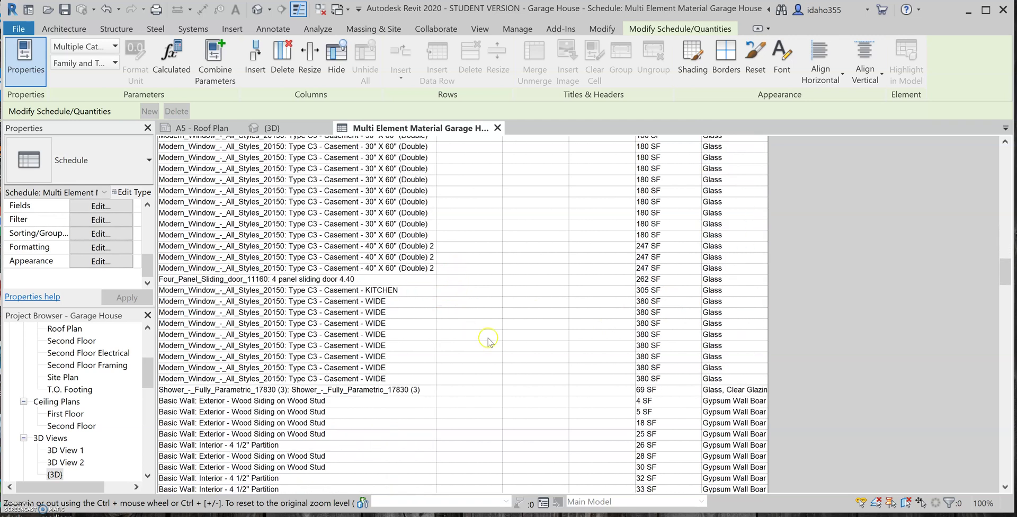
scroll(538, 296, "down", 6)
scroll(543, 347, "up", 12)
scroll(584, 286, "up", 15)
scroll(624, 229, "up", 3)
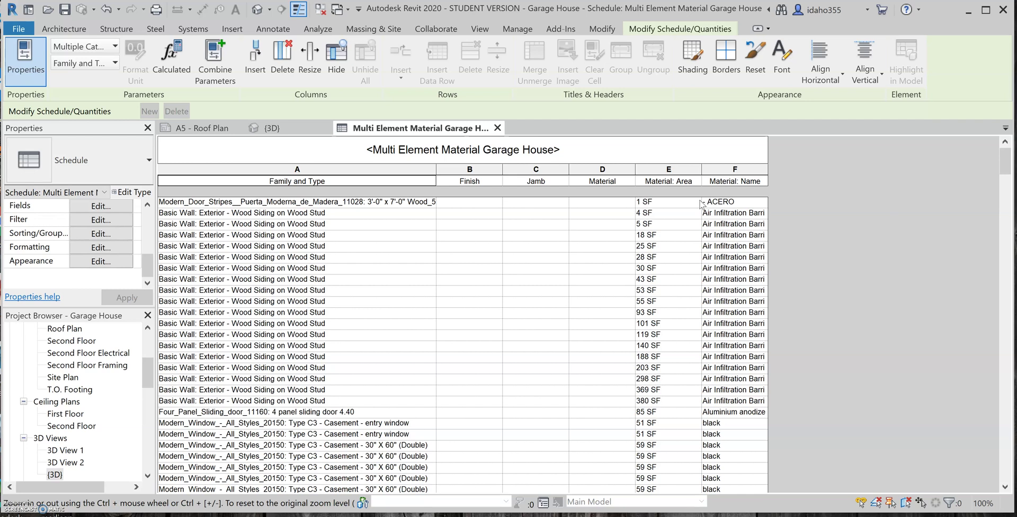
scroll(582, 207, "down", 10)
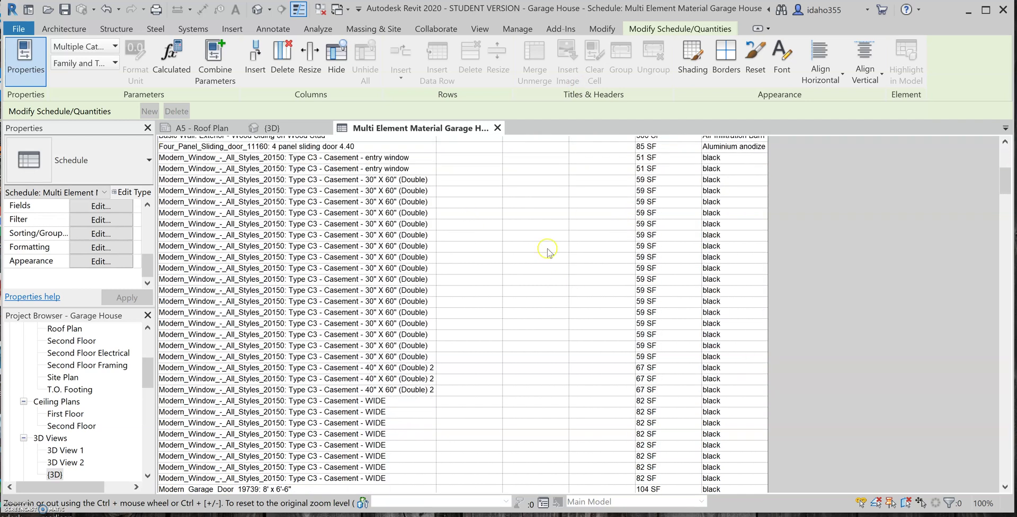
scroll(503, 190, "down", 20)
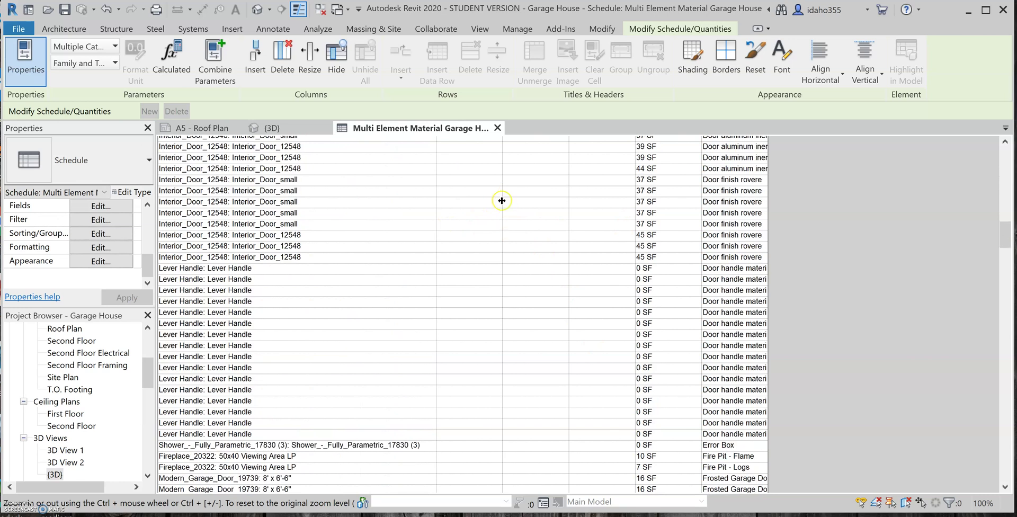
scroll(477, 219, "up", 15)
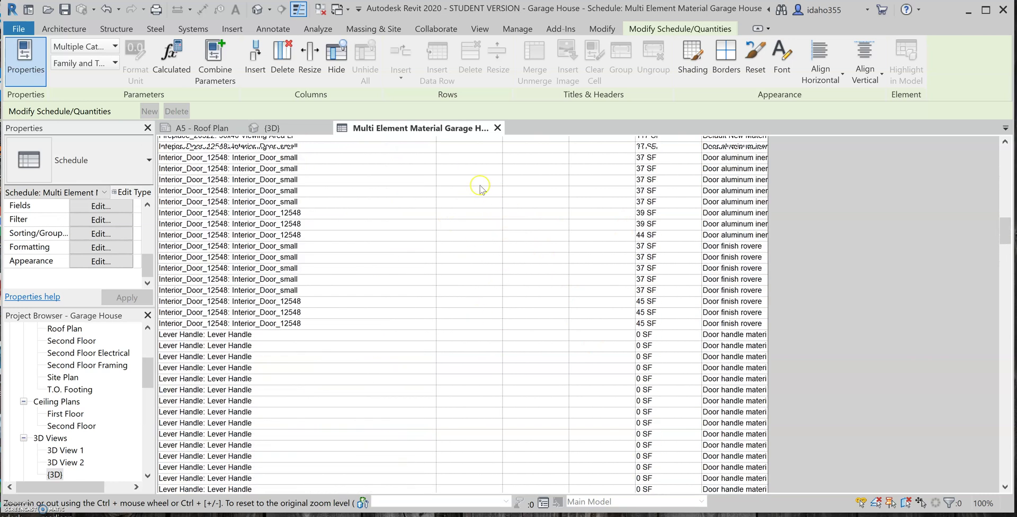
scroll(586, 205, "up", 12)
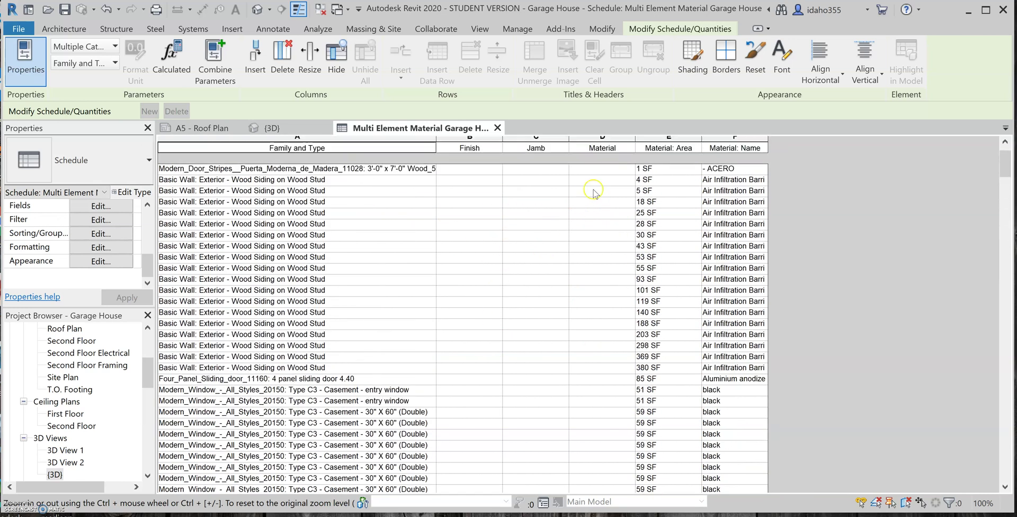